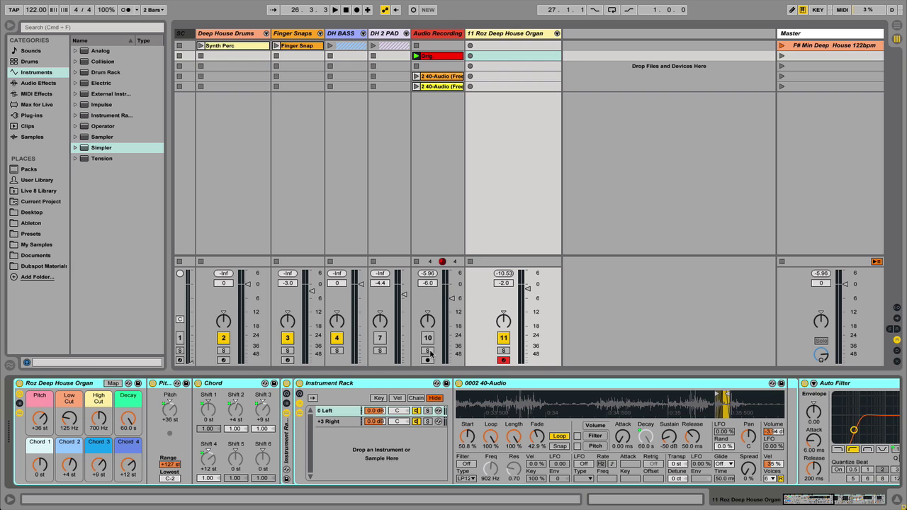
Step: Solo the Audio Recording track to audition its Orig. clip, stop playback and unsolo the track
{"action": "left_click", "coordinate": [429, 351]}
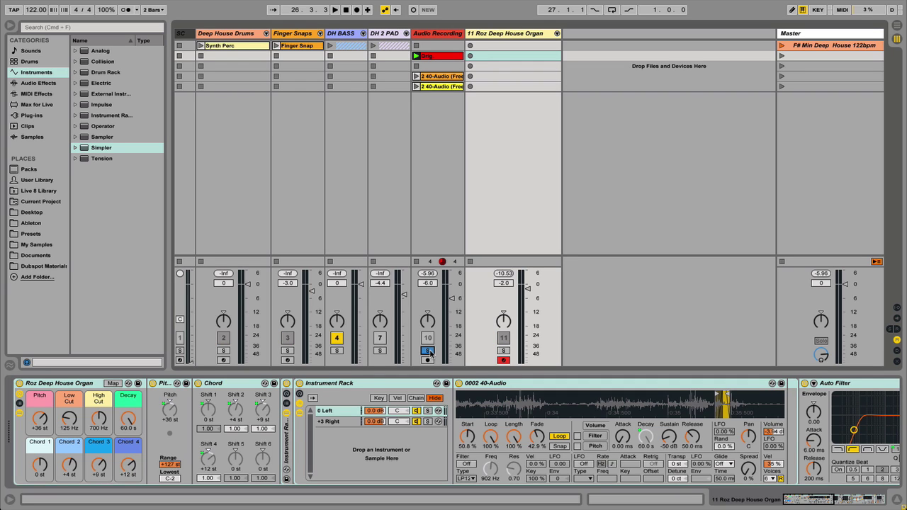
{"action": "left_click", "coordinate": [450, 55]}
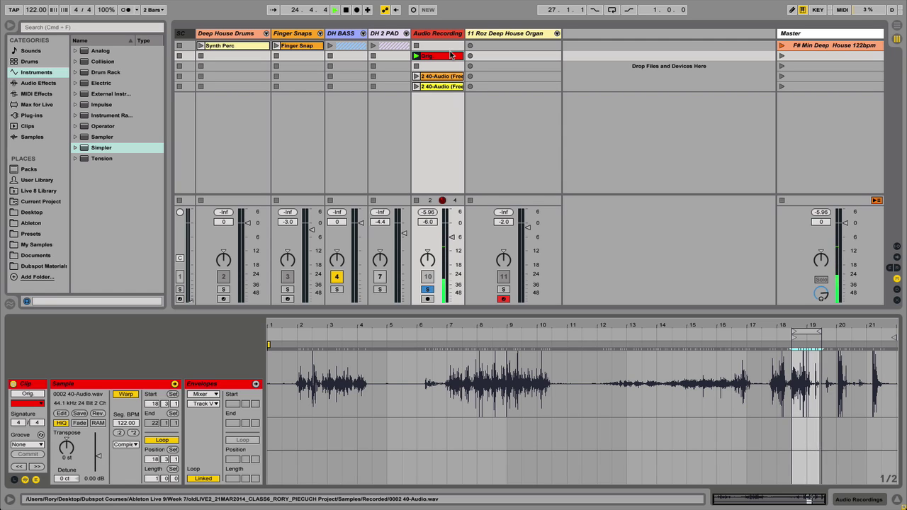
{"action": "key", "text": "space"}
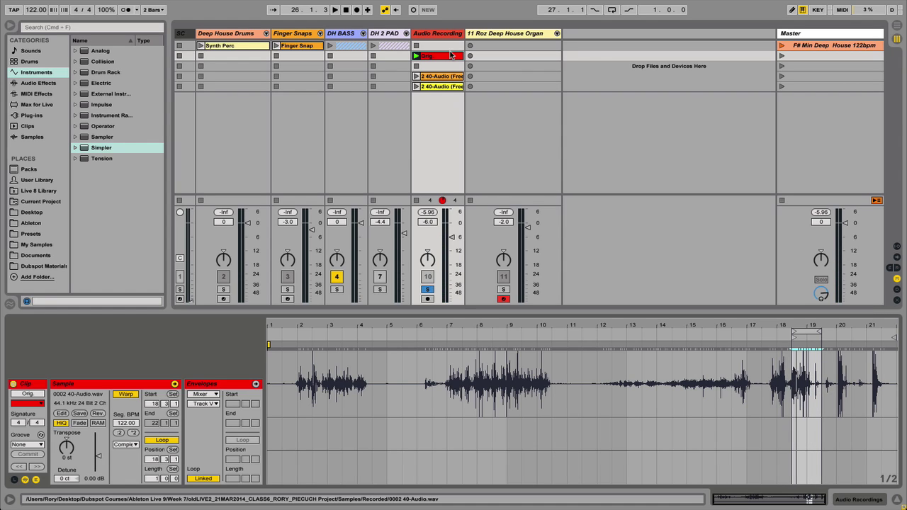
{"action": "left_click", "coordinate": [428, 290]}
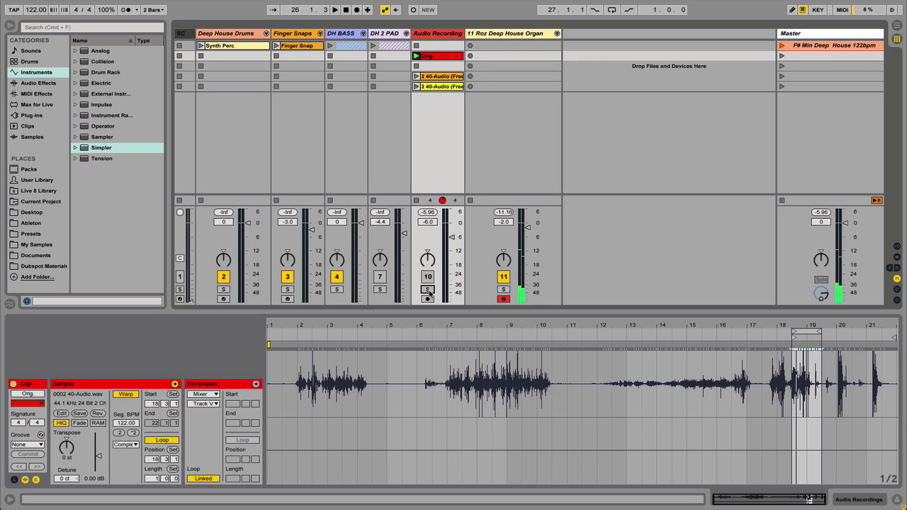
Step: Create a MIDI track after the Roz Deep House Organ track, add a Simpler and load the Orig. clip into it
{"action": "left_click", "coordinate": [507, 34]}
{"action": "left_click", "coordinate": [507, 34]}
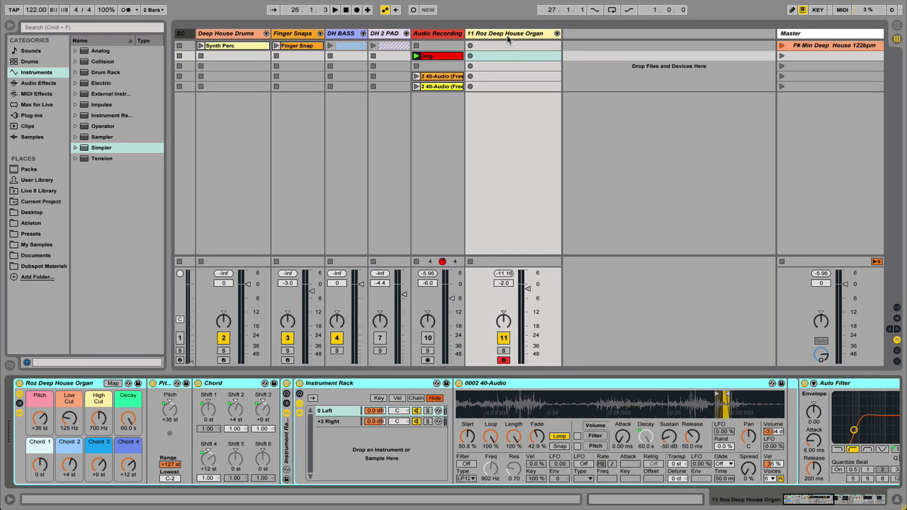
{"action": "key", "text": "super+shift+t"}
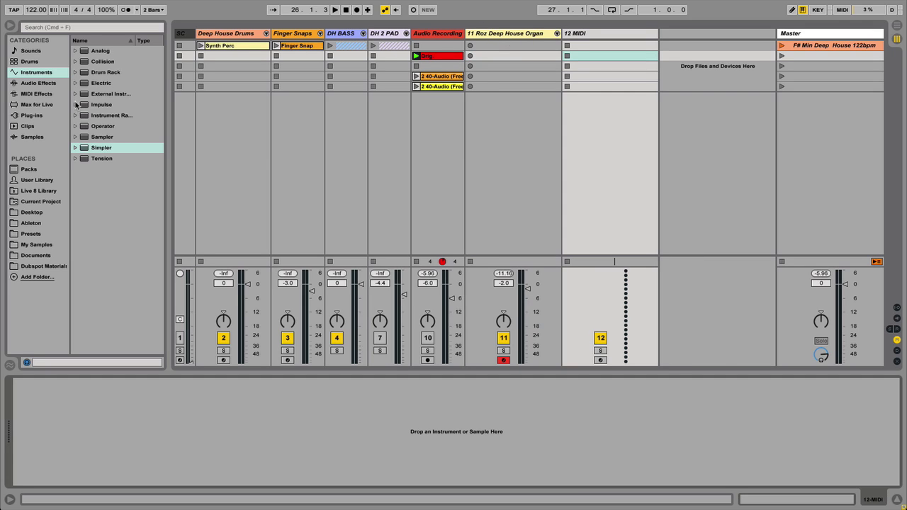
{"action": "left_click_drag", "start_coordinate": [95, 149], "coordinate": [423, 456]}
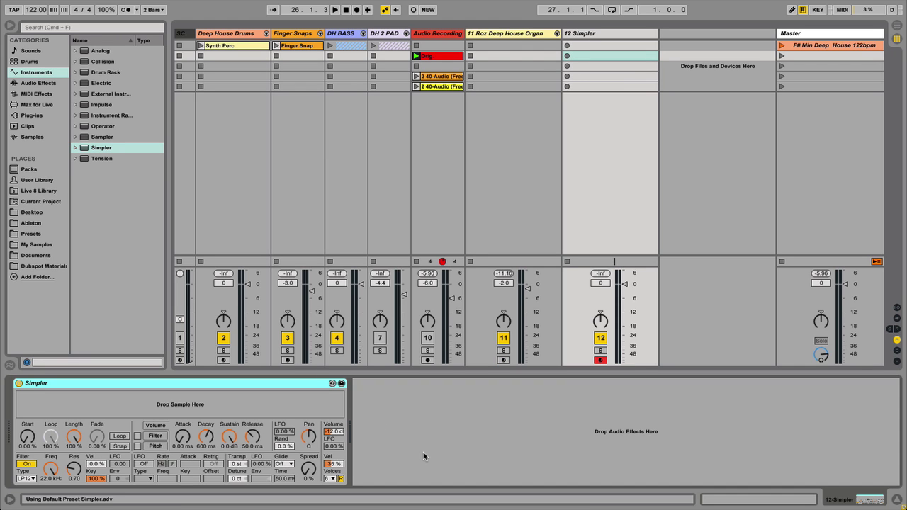
{"action": "left_click_drag", "start_coordinate": [457, 56], "coordinate": [276, 412]}
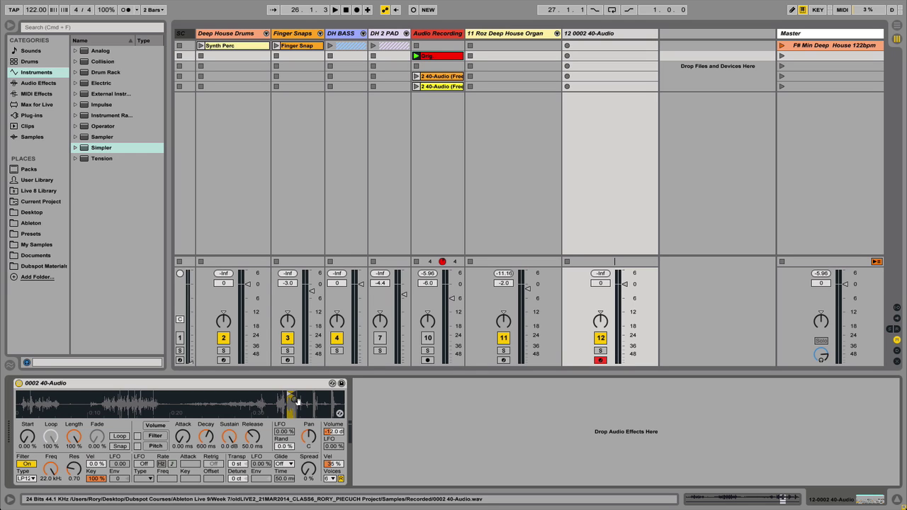
Step: Match the new Simpler to the organ track's: Loop on, filter off, start 50.8%, fade 42.9%, decay 60.0 s, sustain -50 dB, volume -3.94 dB
{"action": "left_click", "coordinate": [120, 436]}
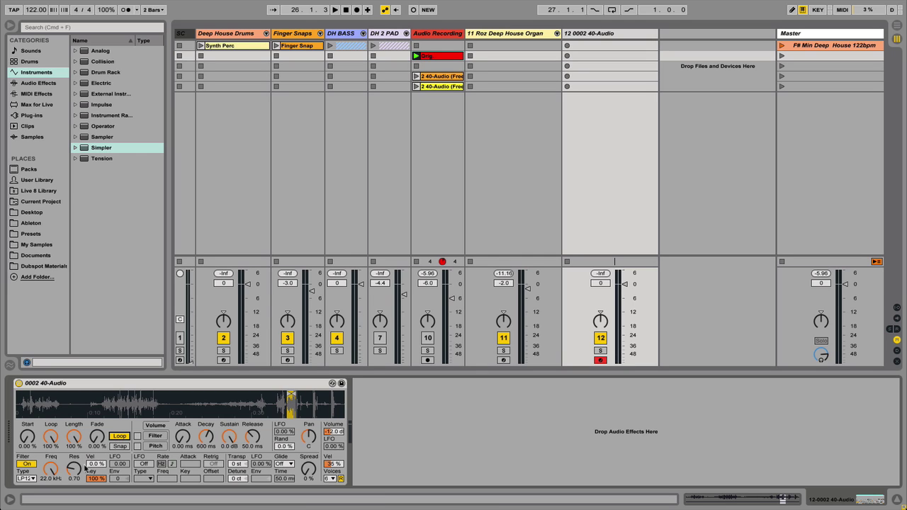
{"action": "left_click", "coordinate": [33, 466]}
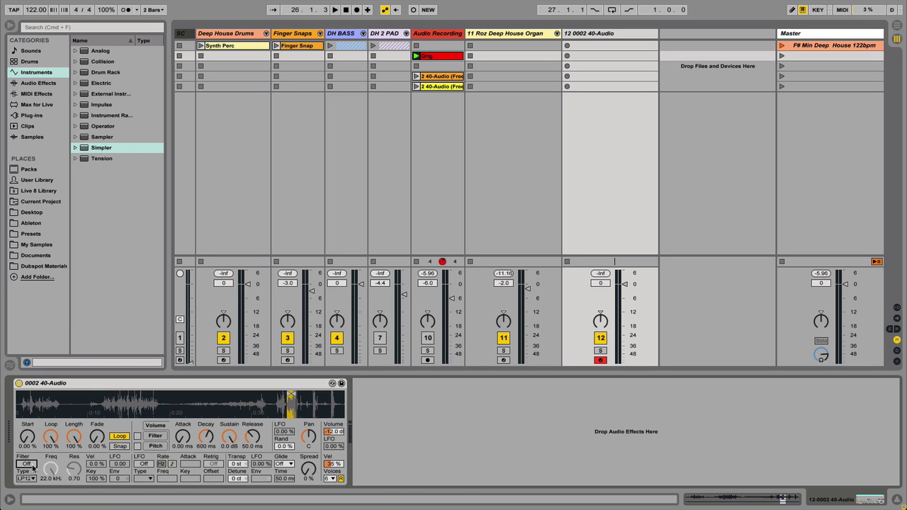
{"action": "left_click", "coordinate": [96, 387]}
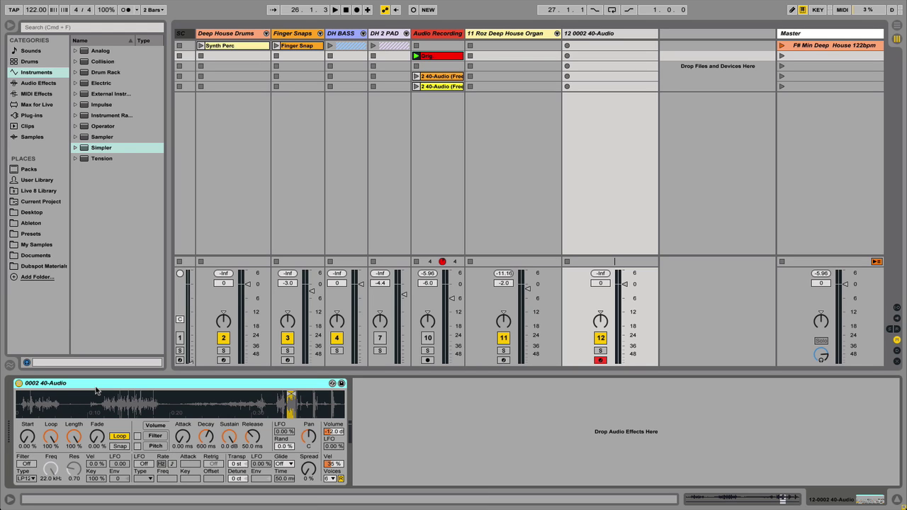
{"action": "left_click", "coordinate": [503, 33]}
{"action": "left_click", "coordinate": [547, 384]}
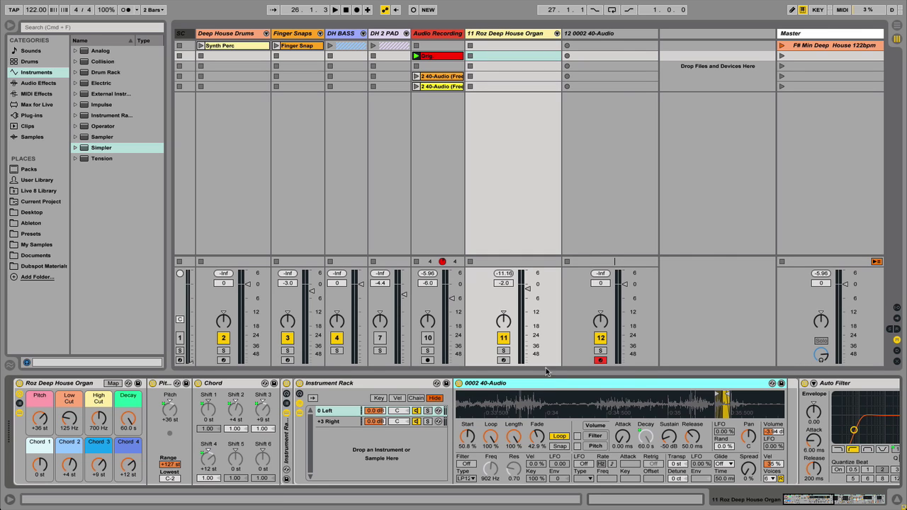
{"action": "left_click", "coordinate": [625, 39]}
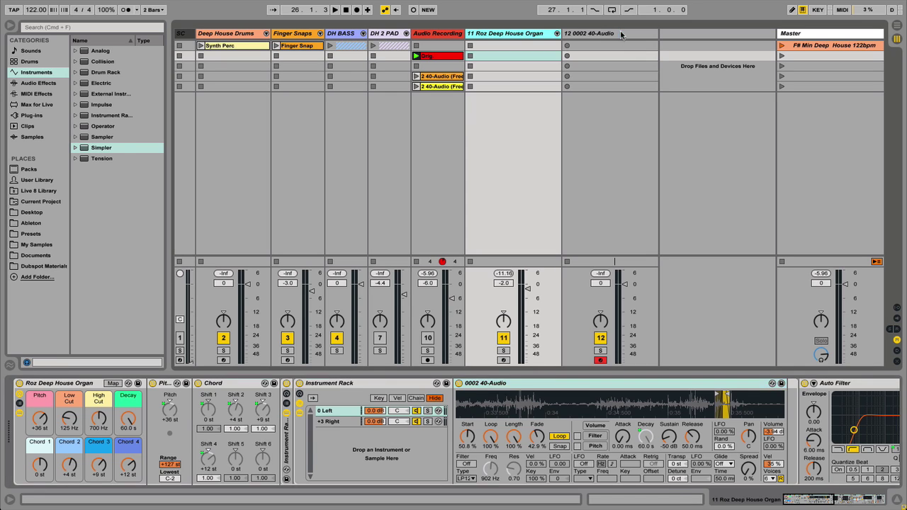
{"action": "left_click", "coordinate": [626, 37]}
Step: Group the Simpler into an Instrument Rack, show its chain list and duplicate the chain
{"action": "left_click", "coordinate": [96, 389]}
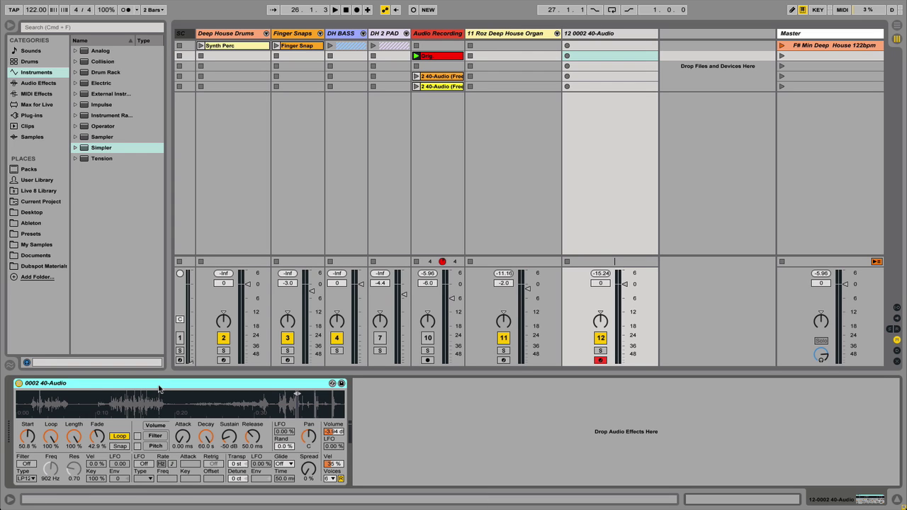
{"action": "key", "text": "super+g"}
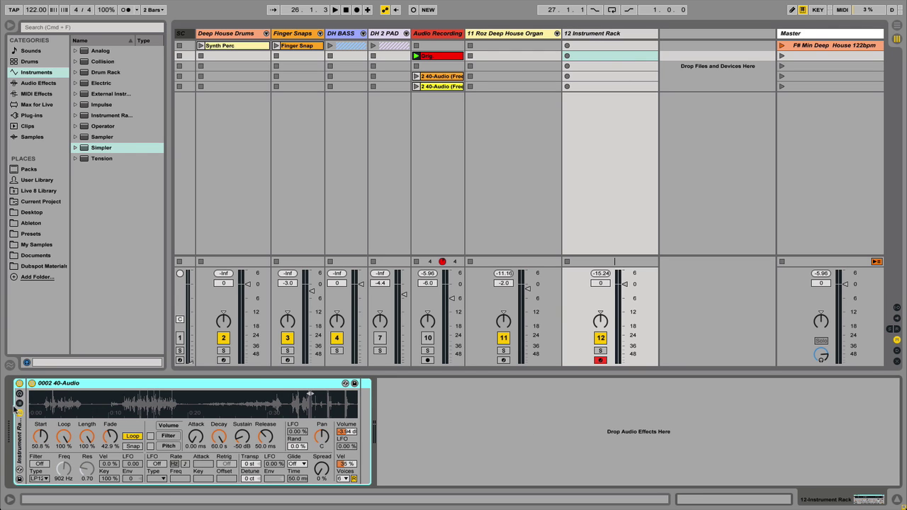
{"action": "left_click", "coordinate": [18, 404]}
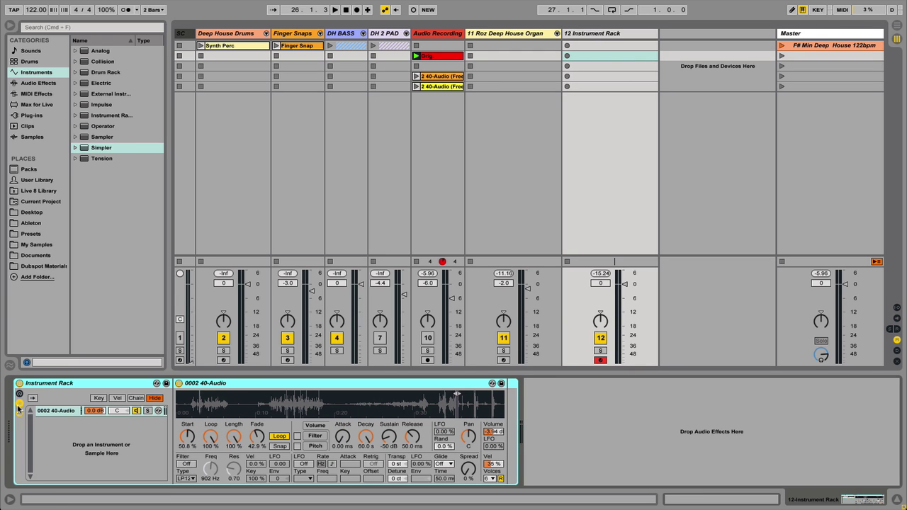
{"action": "left_click", "coordinate": [51, 411]}
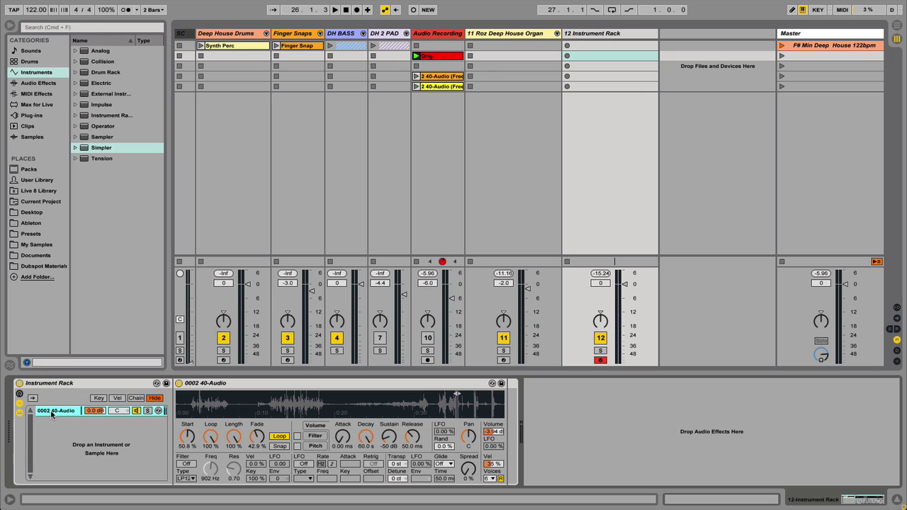
{"action": "key", "text": "super+d"}
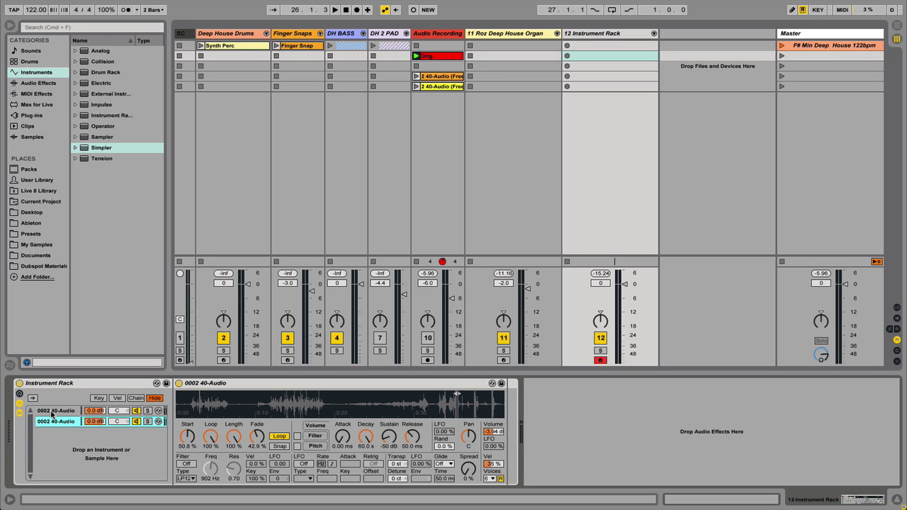
Step: Add a Utility effect after the Simpler in the duplicated chain and set its channel mode to Swap
{"action": "left_click", "coordinate": [33, 83]}
{"action": "left_click_drag", "start_coordinate": [95, 327], "coordinate": [504, 454]}
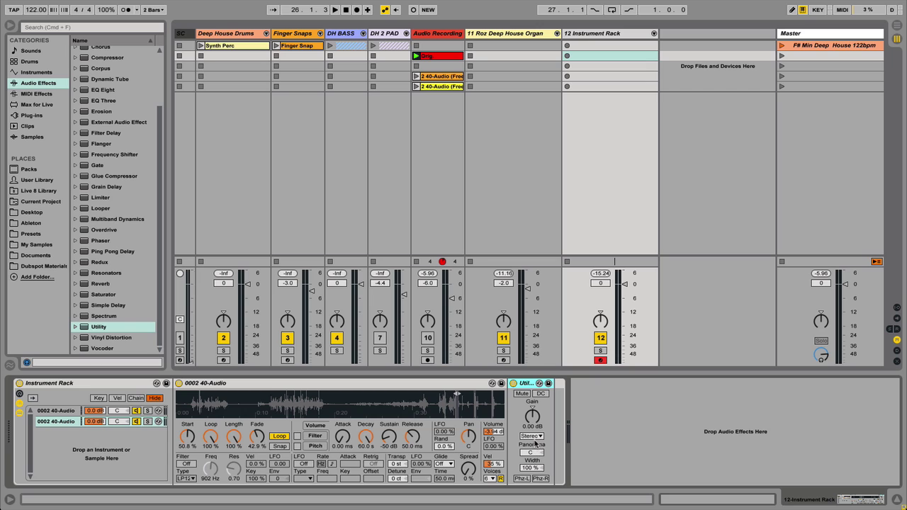
{"action": "left_click", "coordinate": [532, 437]}
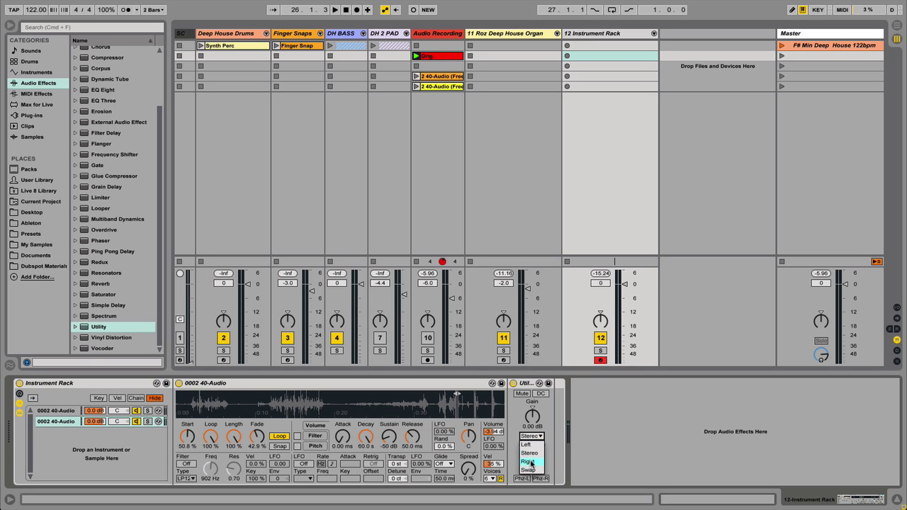
{"action": "left_click", "coordinate": [529, 470]}
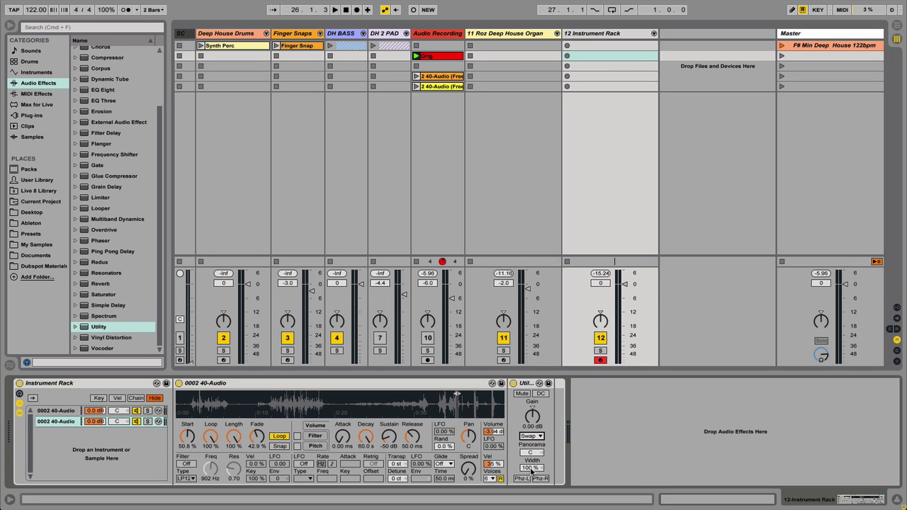
Step: Check the second chain in solo and set its Simpler's transpose to +3 st
{"action": "left_click", "coordinate": [69, 423]}
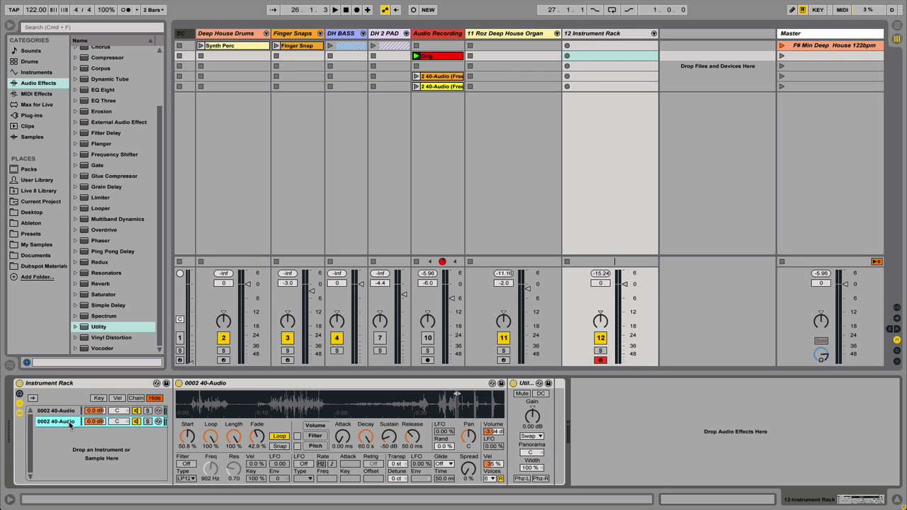
{"action": "left_click", "coordinate": [147, 421]}
{"action": "left_click", "coordinate": [147, 422]}
{"action": "left_click", "coordinate": [70, 414]}
{"action": "left_click", "coordinate": [71, 422]}
{"action": "left_click", "coordinate": [397, 465]}
{"action": "key", "text": "Up"}
Step: Show the Instrument Rack's macros and map the second chain's Simpler decay to Macro 4
{"action": "left_click", "coordinate": [68, 384]}
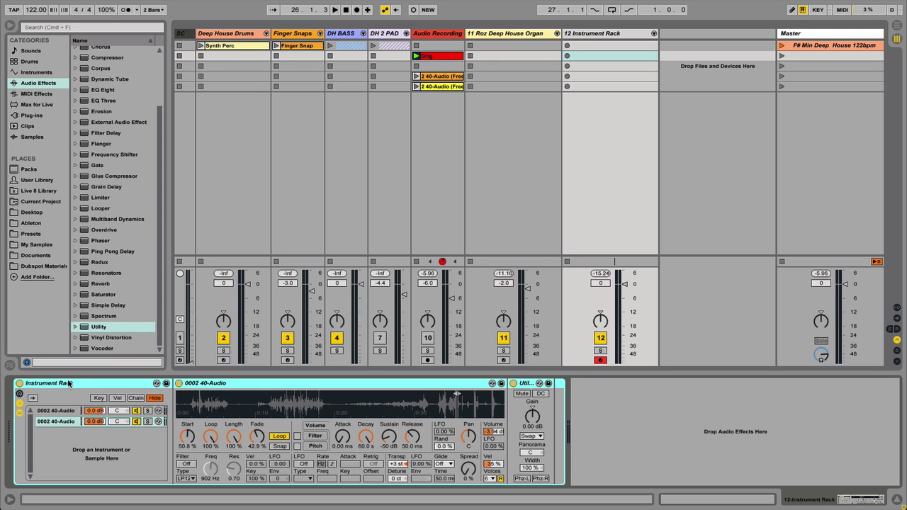
{"action": "left_click", "coordinate": [20, 395]}
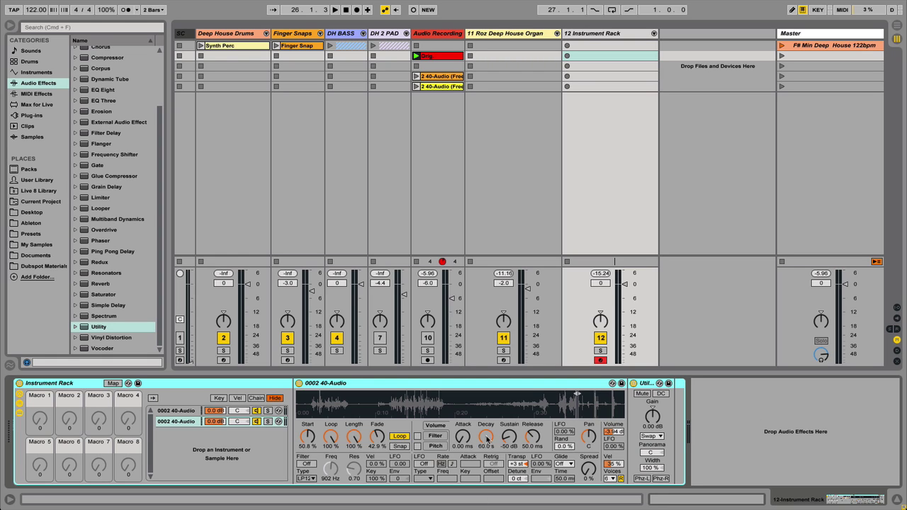
{"action": "right_click", "coordinate": [487, 435]}
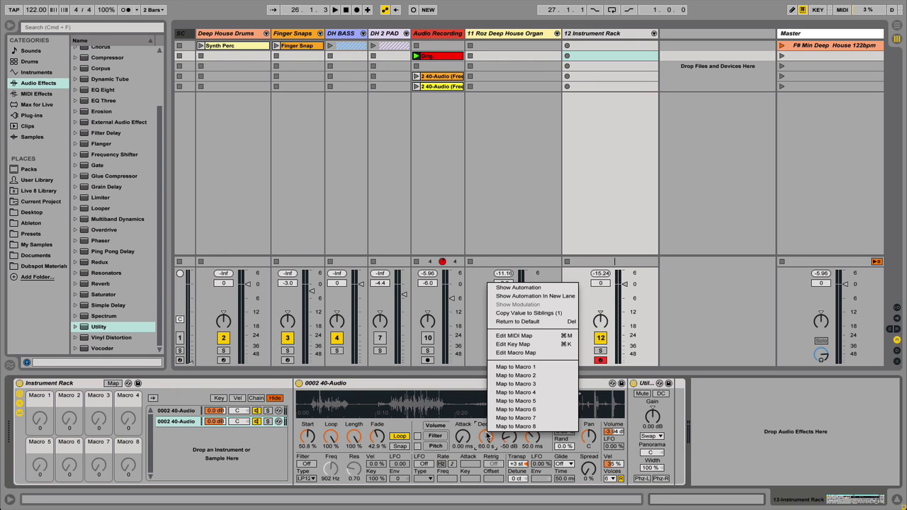
{"action": "left_click", "coordinate": [512, 393]}
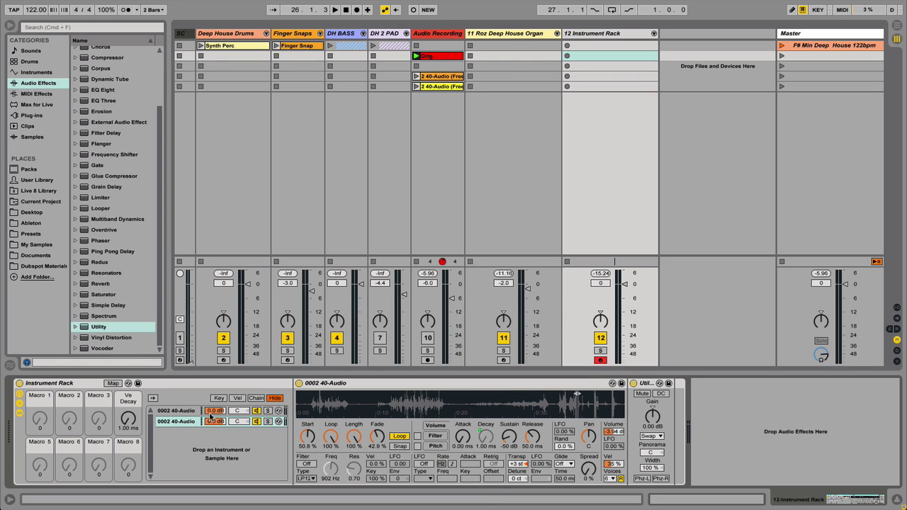
Step: Map the first chain's Simpler decay to the same Ve Decay macro and set that macro to 60.0 s
{"action": "left_click", "coordinate": [184, 411]}
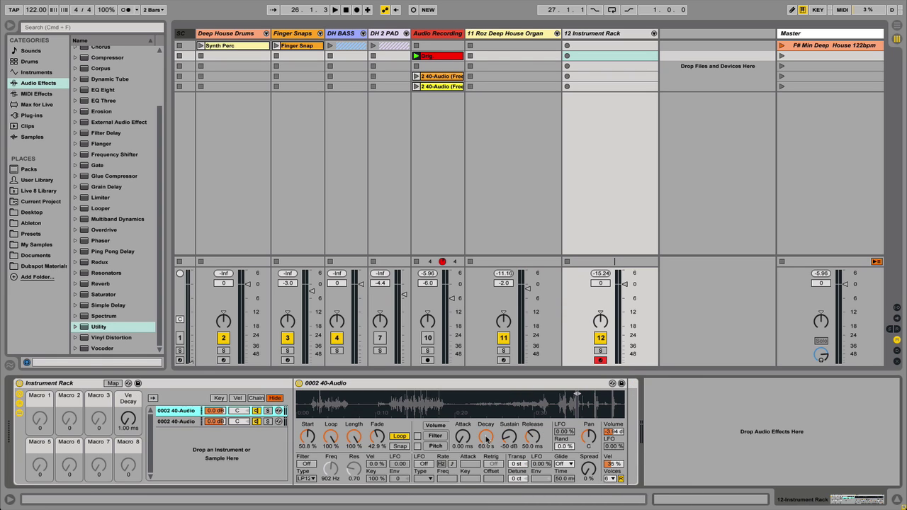
{"action": "right_click", "coordinate": [487, 437]}
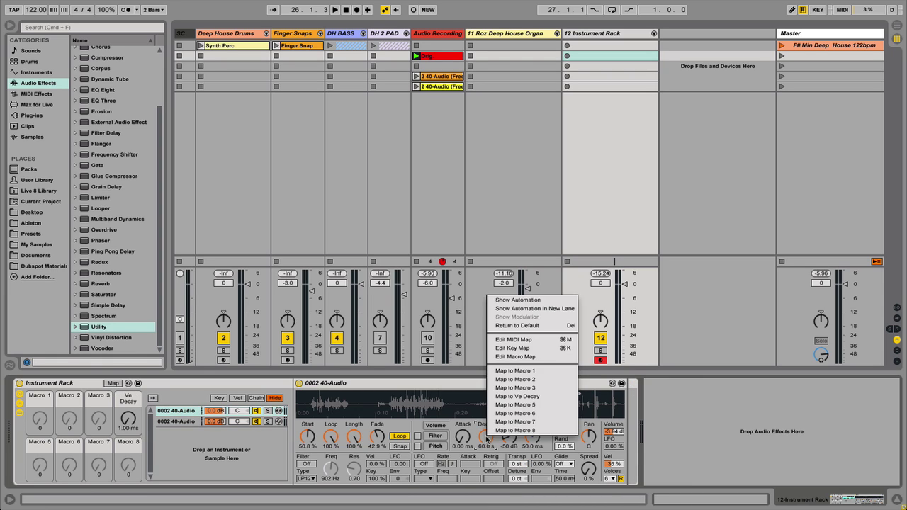
{"action": "left_click", "coordinate": [539, 397]}
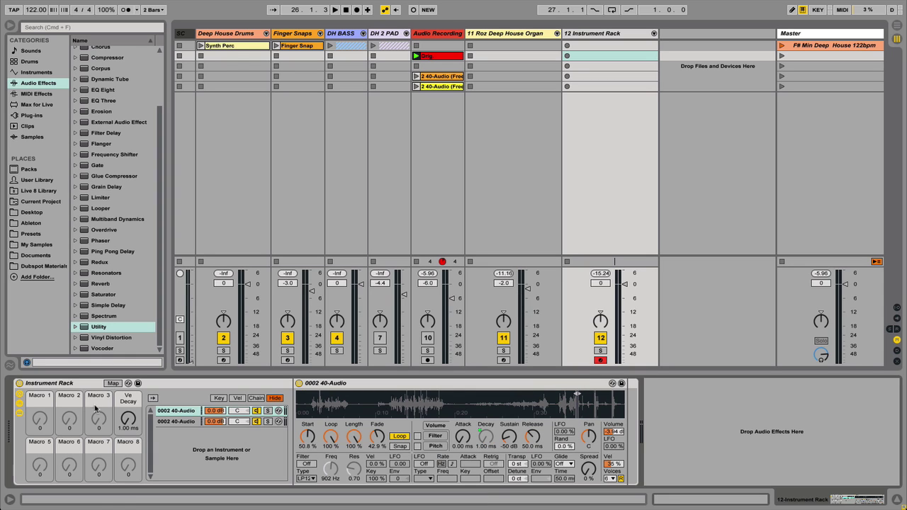
{"action": "left_click_drag", "start_coordinate": [127, 419], "coordinate": [127, 386]}
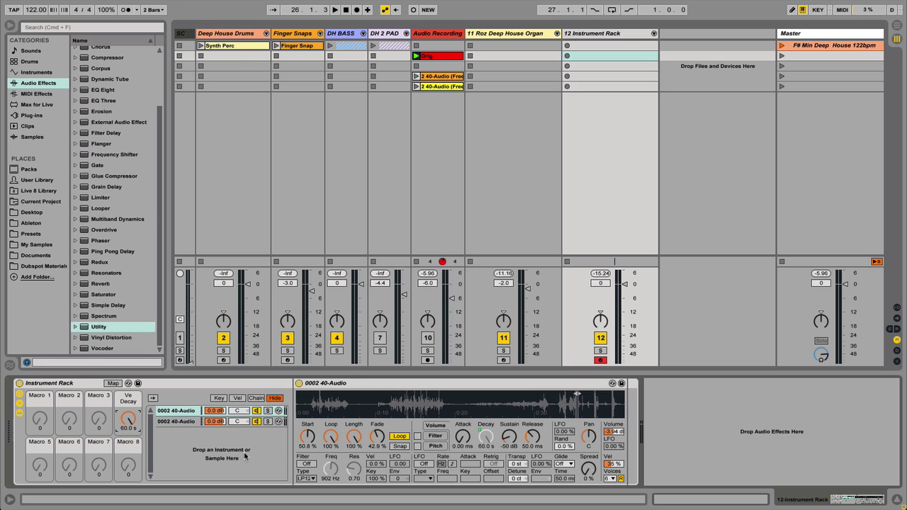
Step: Add two Auto Filter effects in series after the Instrument Rack on the new track
{"action": "left_click", "coordinate": [171, 423]}
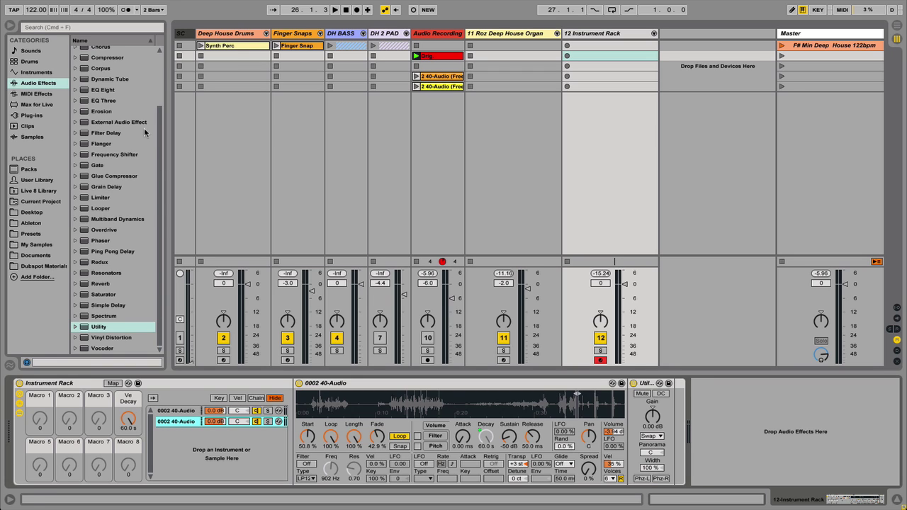
{"action": "scroll", "coordinate": [161, 64], "scroll_direction": "up", "scroll_amount": 3}
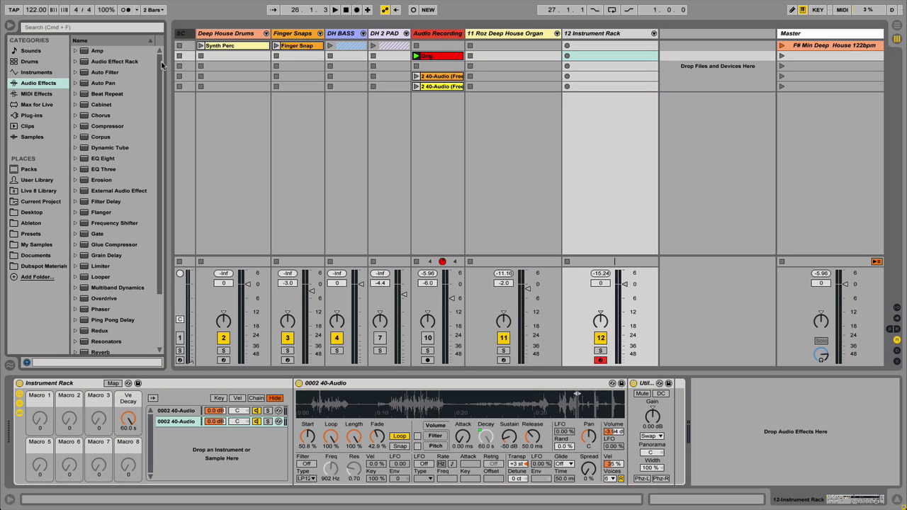
{"action": "left_click_drag", "start_coordinate": [96, 74], "coordinate": [700, 428]}
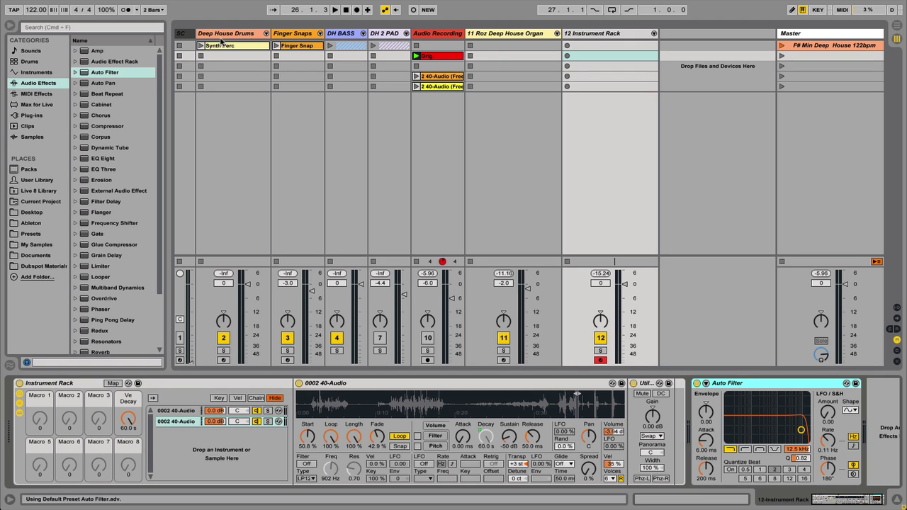
{"action": "left_click", "coordinate": [94, 73]}
{"action": "key", "text": "Return"}
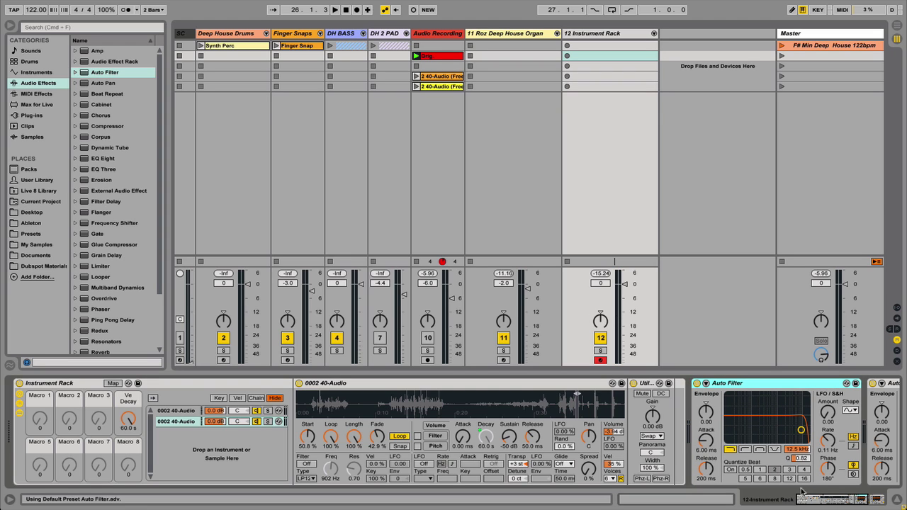
{"action": "left_click_drag", "start_coordinate": [823, 505], "coordinate": [834, 504]}
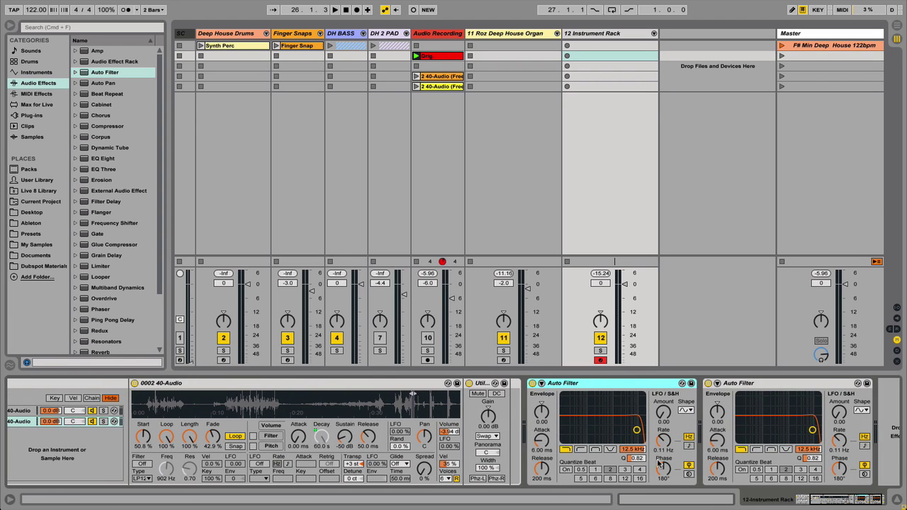
Step: Switch the first Auto Filter to high-pass and group the Instrument Rack with both Auto Filters into an outer rack
{"action": "left_click", "coordinate": [580, 449]}
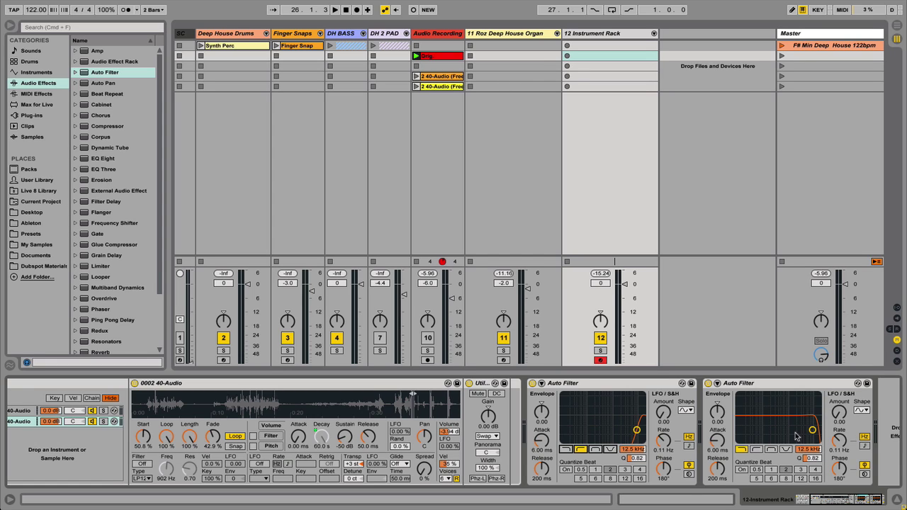
{"action": "left_click", "coordinate": [779, 384]}
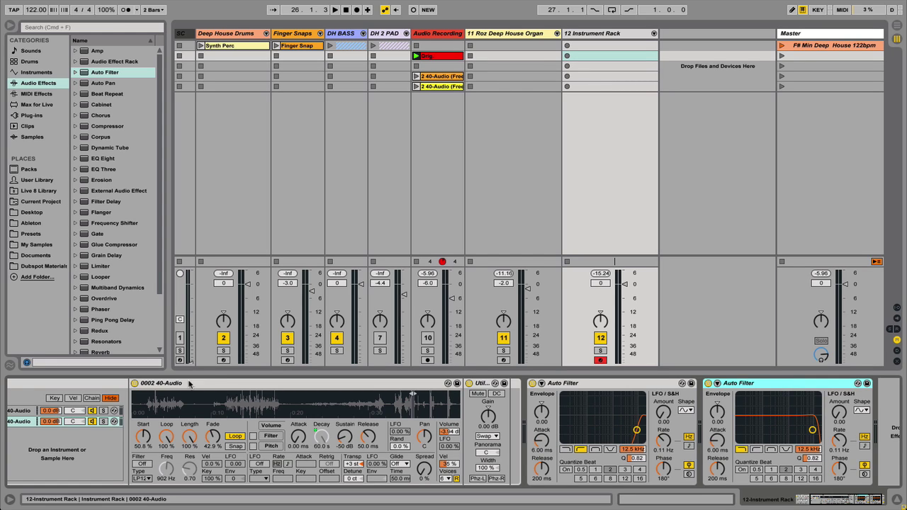
{"action": "left_click", "coordinate": [95, 388]}
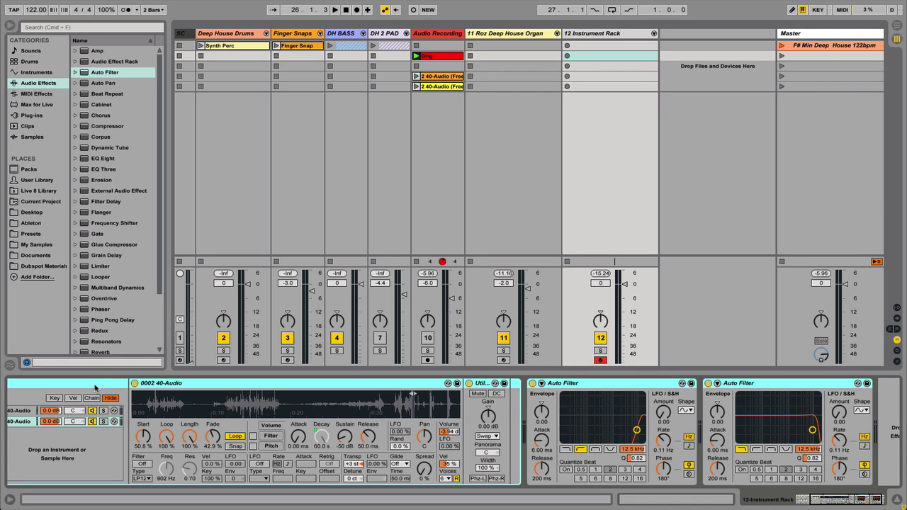
{"action": "left_click", "coordinate": [95, 388]}
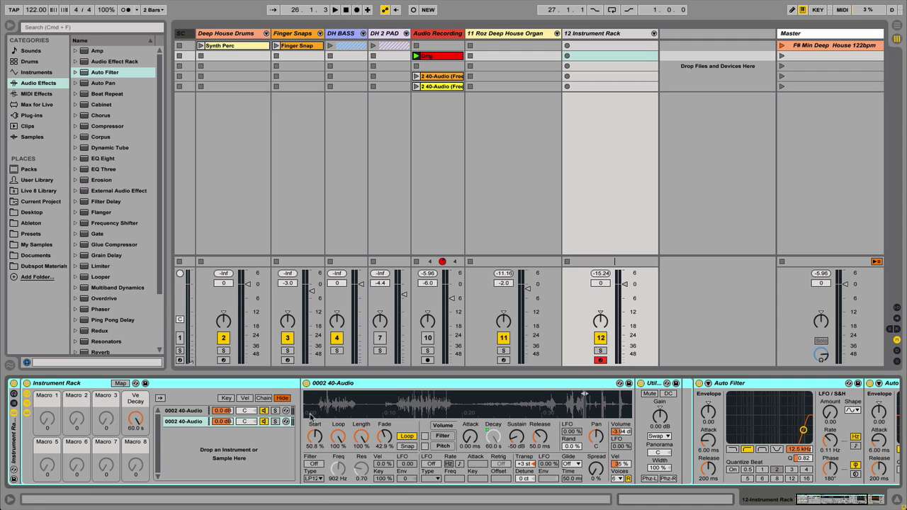
Step: Map the first Auto Filter's cutoff frequency to Macro 1 of the outer rack and rename that macro Low Cut
{"action": "left_click", "coordinate": [801, 451]}
{"action": "right_click", "coordinate": [802, 451]}
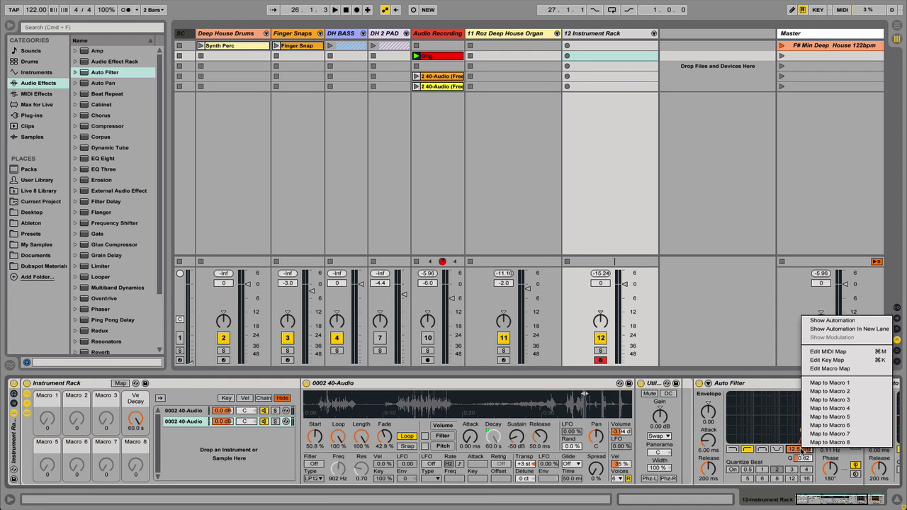
{"action": "left_click", "coordinate": [816, 383]}
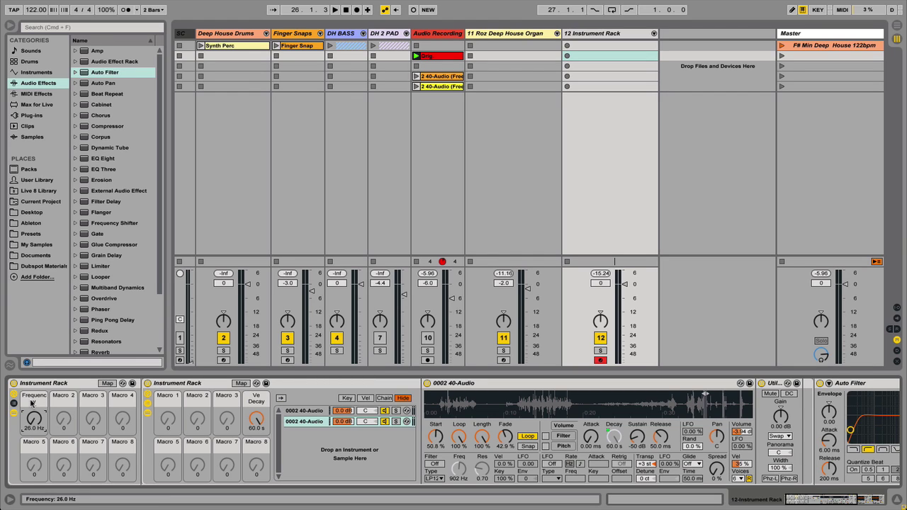
{"action": "key", "text": "super+r"}
{"action": "type", "text": "Low"}
{"action": "key", "text": "Return"}
{"action": "type", "text": "Cut"}
{"action": "key", "text": "Return"}
Step: Map the second Auto Filter's cutoff frequency to Macro 2 of the outer rack and rename that macro High Cut
{"action": "left_click_drag", "start_coordinate": [839, 501], "coordinate": [861, 508]}
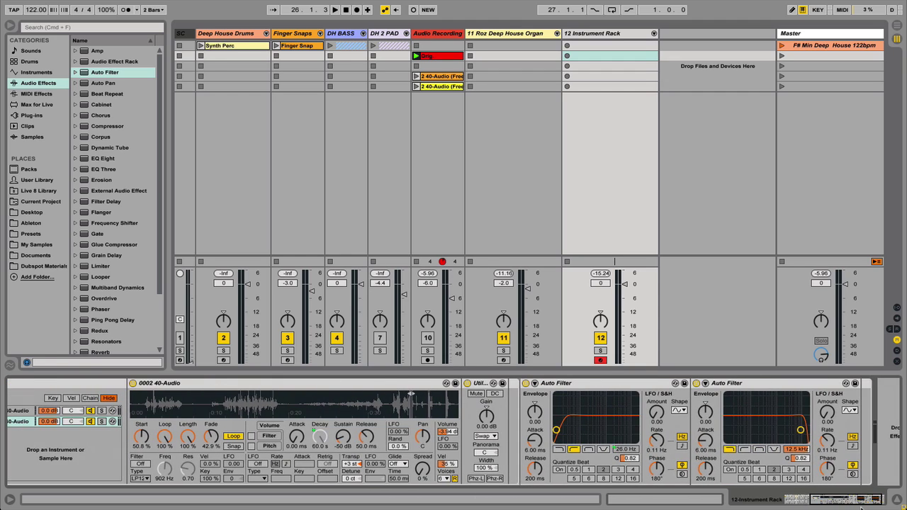
{"action": "right_click", "coordinate": [800, 451]}
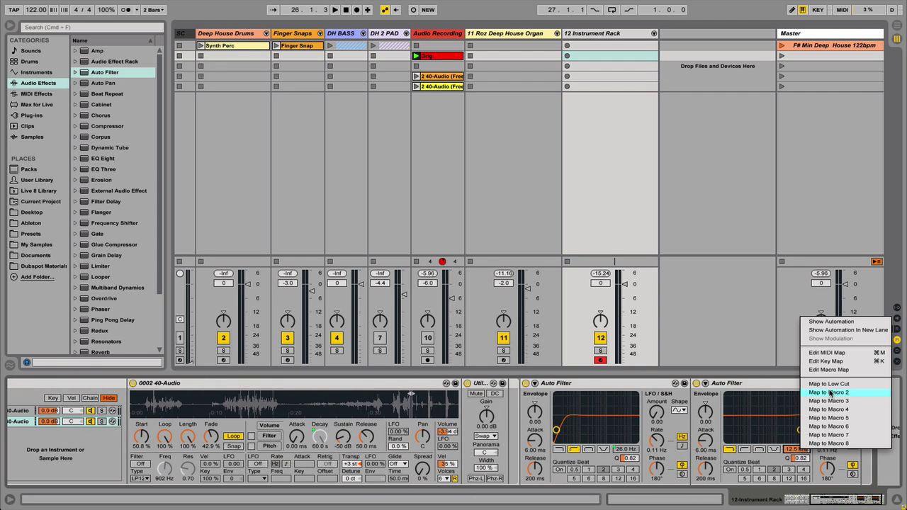
{"action": "left_click", "coordinate": [828, 392]}
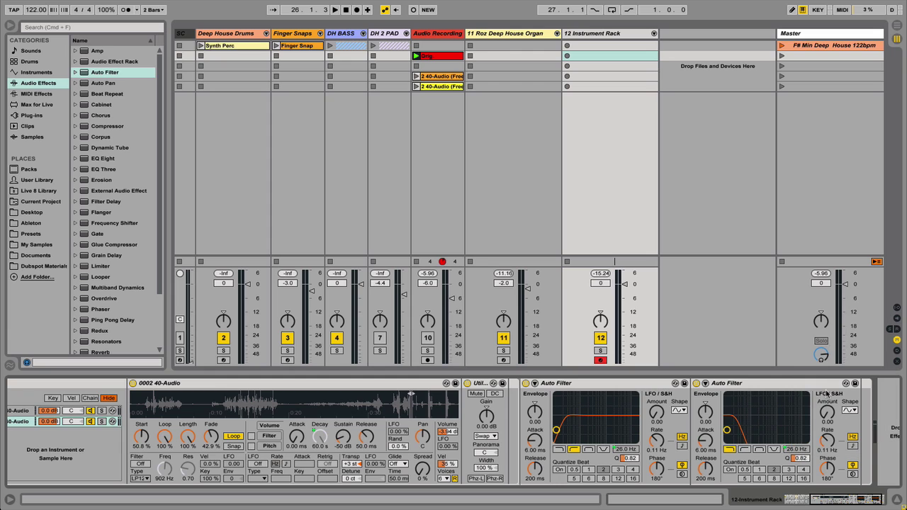
{"action": "left_click_drag", "start_coordinate": [859, 503], "coordinate": [833, 503]}
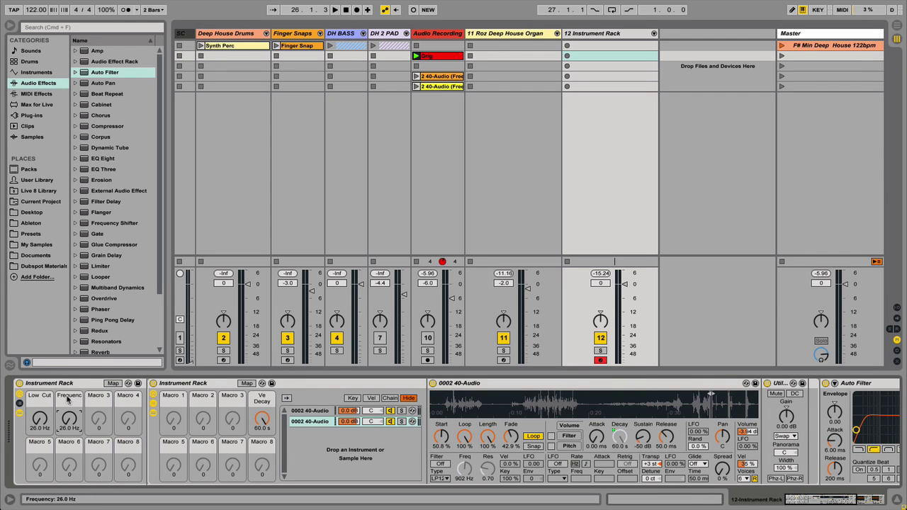
{"action": "key", "text": "ctrl+r"}
{"action": "key", "text": "BackSpace"}
{"action": "type", "text": "High Cut"}
{"action": "key", "text": "Return"}
Step: Set the Low Cut macro to 120 Hz and the High Cut macro to 700 Hz
{"action": "left_click", "coordinate": [40, 418]}
{"action": "type", "text": "12"}
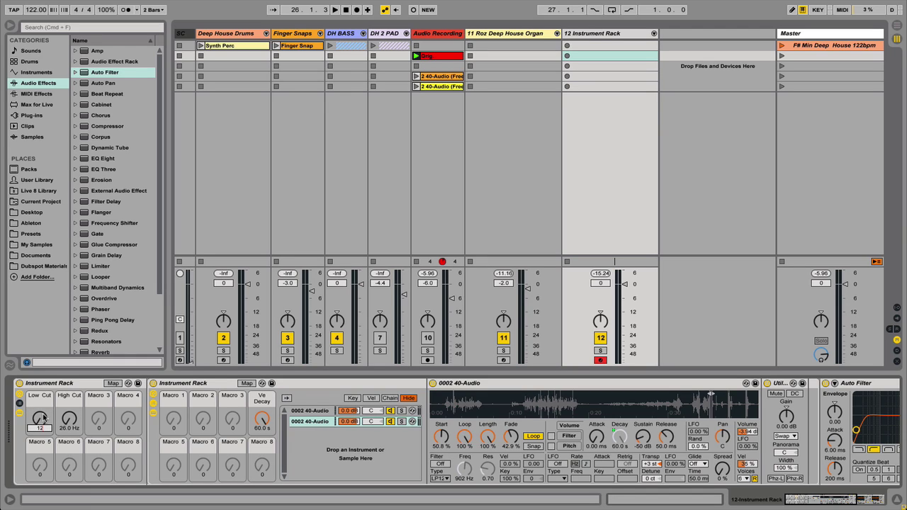
{"action": "type", "text": "0"}
{"action": "key", "text": "Return"}
{"action": "left_click", "coordinate": [70, 420]}
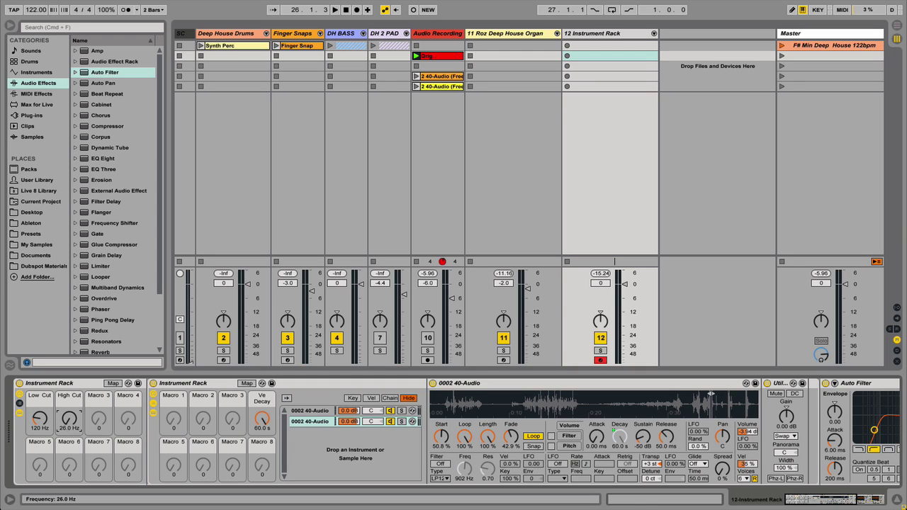
{"action": "type", "text": "1700"}
{"action": "key", "text": "Return"}
Step: Insert a Pitch MIDI effect before the inner Instrument Rack and set its pitch to +36 st
{"action": "left_click", "coordinate": [31, 96]}
{"action": "mouse_move", "coordinate": [91, 96]}
{"action": "left_mouse_down"}
{"action": "mouse_move", "coordinate": [282, 374]}
{"action": "mouse_move", "coordinate": [150, 421]}
{"action": "left_mouse_up"}
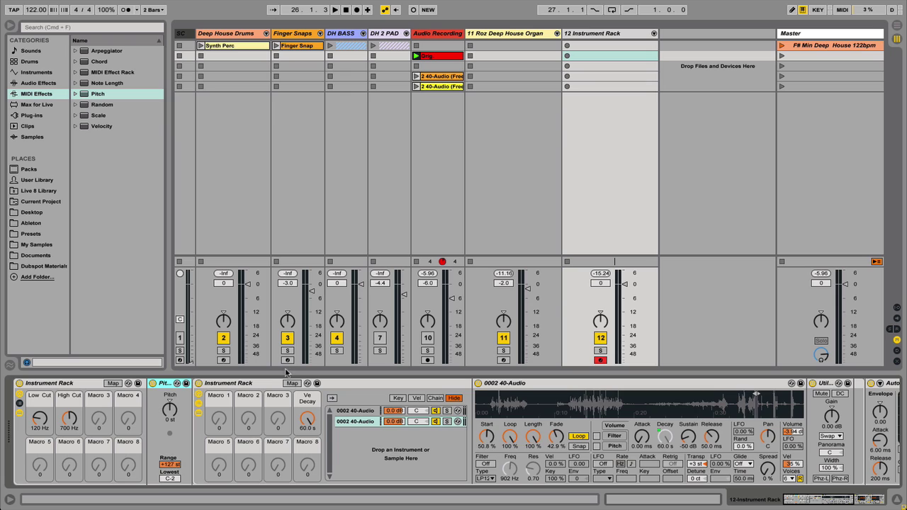
{"action": "left_click", "coordinate": [537, 397]}
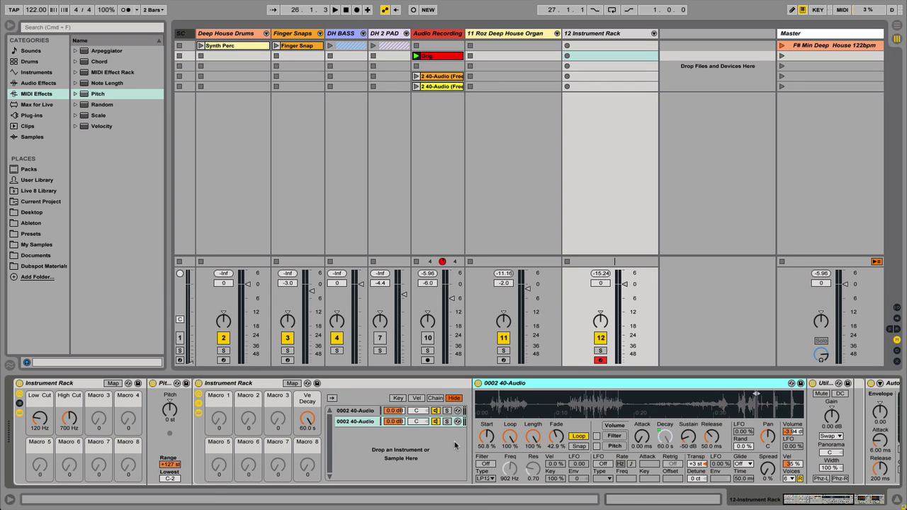
{"action": "left_click", "coordinate": [170, 410]}
{"action": "type", "text": "3"}
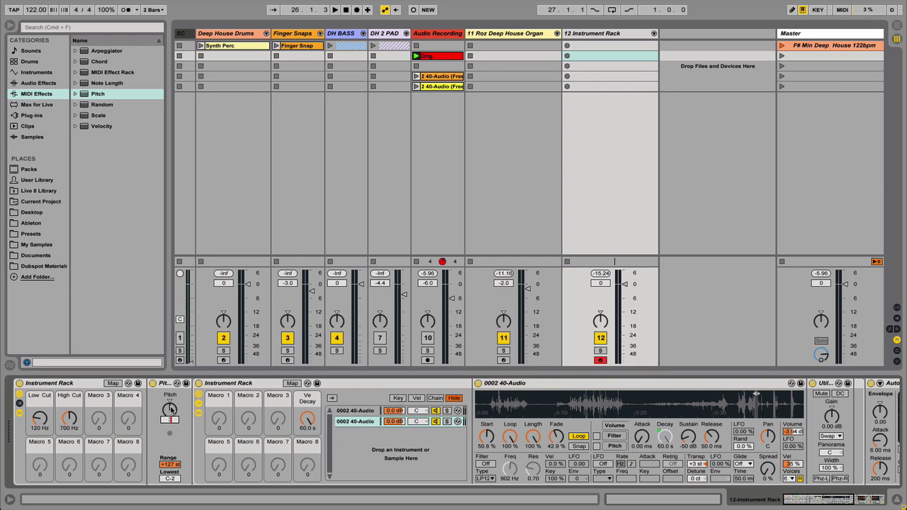
{"action": "type", "text": "6"}
{"action": "key", "text": "Return"}
Step: Insert a Chord MIDI effect after Pitch and map its Shift 2, Shift 3 and Shift 4 to Macros 5, 6 and 7
{"action": "left_click", "coordinate": [88, 64]}
{"action": "left_click_drag", "start_coordinate": [187, 390], "coordinate": [189, 415]}
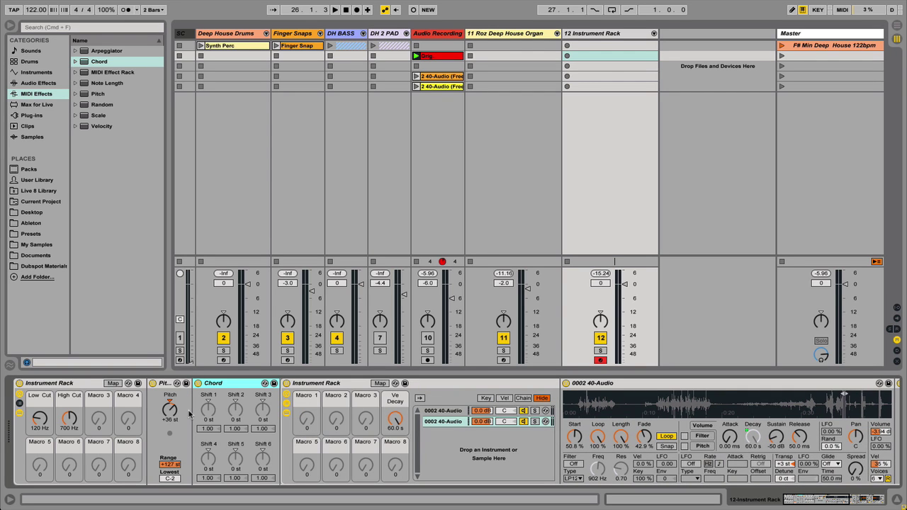
{"action": "left_click", "coordinate": [232, 411]}
{"action": "right_click", "coordinate": [234, 410]}
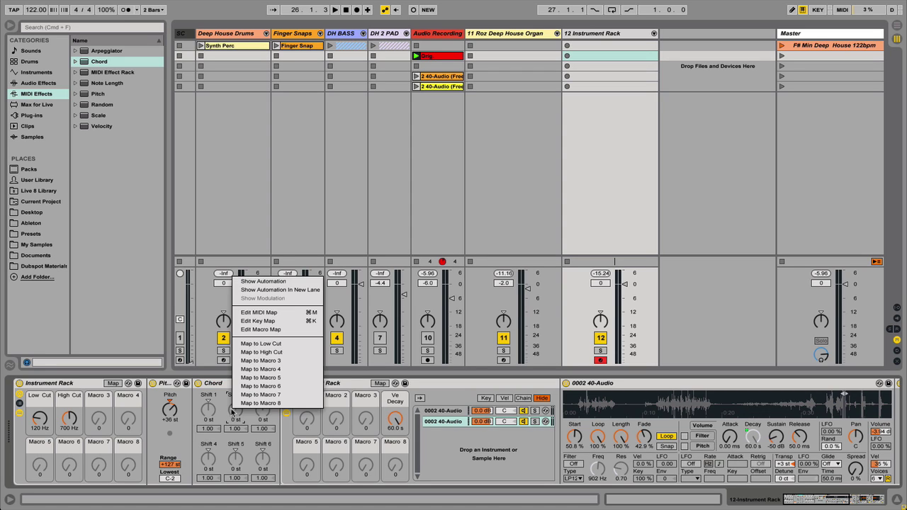
{"action": "left_click", "coordinate": [261, 377]}
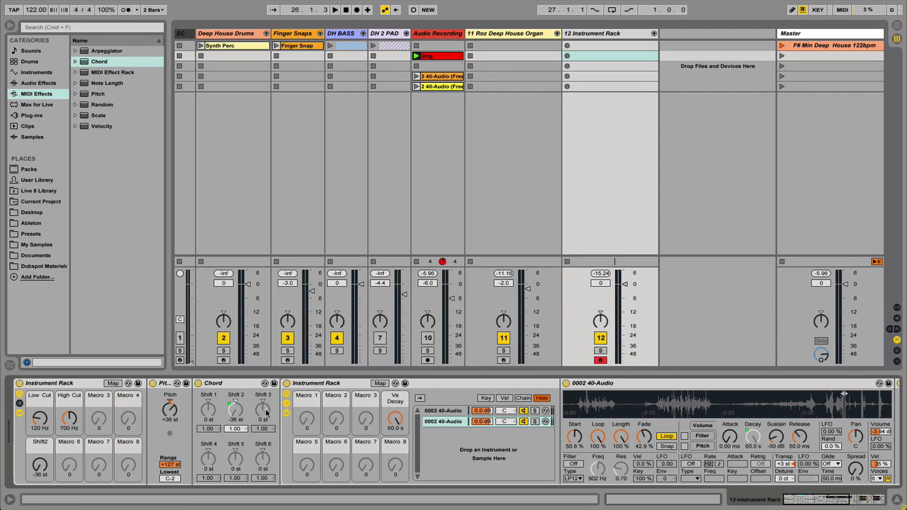
{"action": "right_click", "coordinate": [266, 413]}
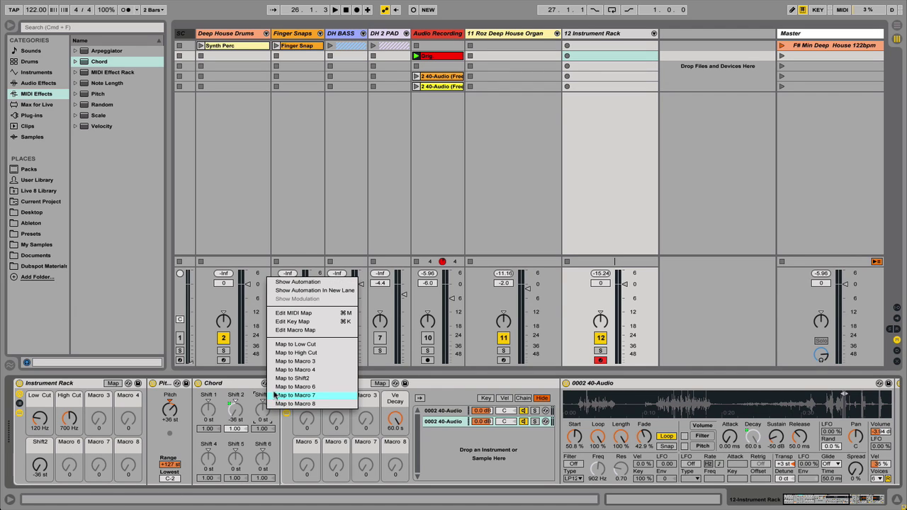
{"action": "left_click", "coordinate": [283, 388]}
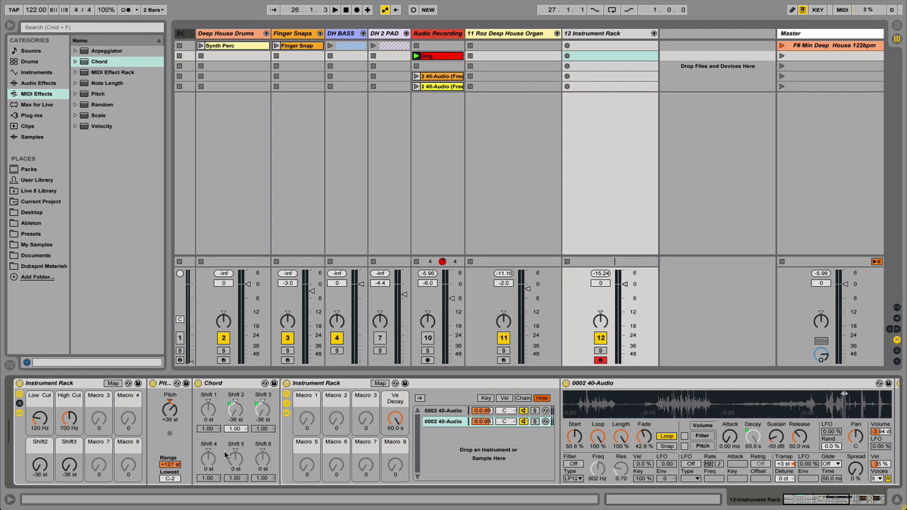
{"action": "right_click", "coordinate": [208, 459]}
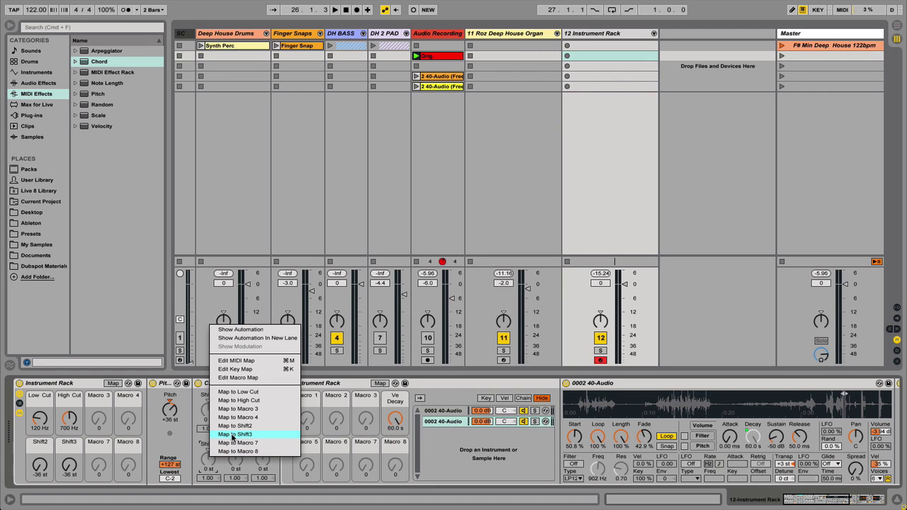
{"action": "left_click", "coordinate": [232, 443]}
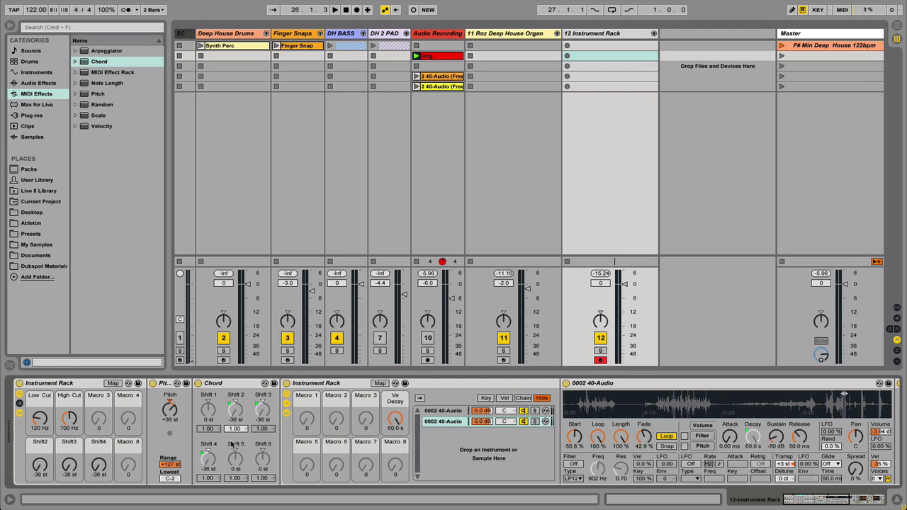
Step: Set the Shift2 macro to +4 st, Shift3 to +9 st and Shift4 to +12 st
{"action": "left_click", "coordinate": [39, 467]}
{"action": "left_click_drag", "start_coordinate": [39, 467], "coordinate": [39, 432]}
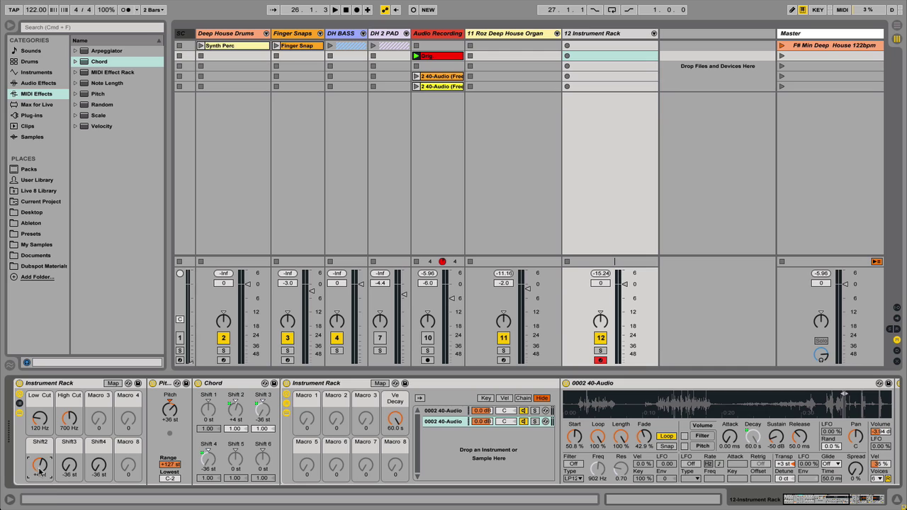
{"action": "left_click", "coordinate": [69, 470]}
{"action": "type", "text": "9"}
{"action": "key", "text": "Return"}
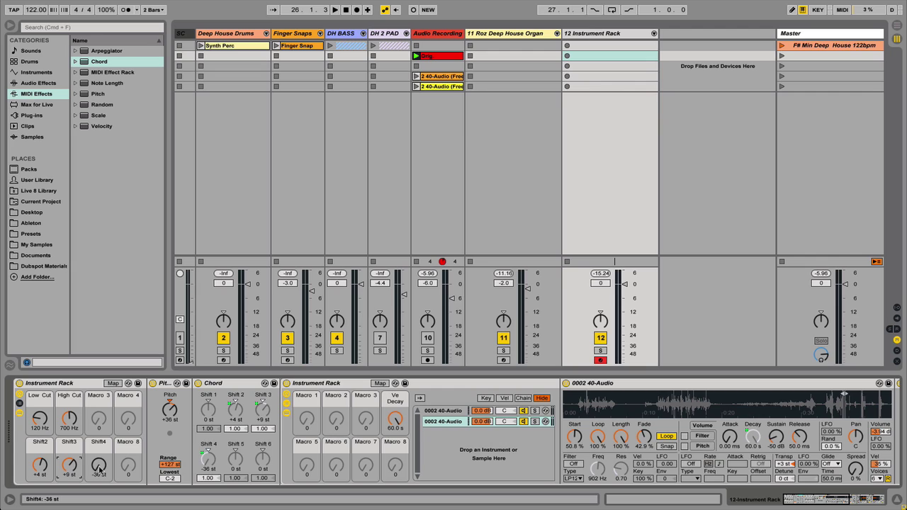
{"action": "left_click", "coordinate": [99, 470]}
{"action": "type", "text": "12"}
{"action": "key", "text": "Return"}
Step: Replace the second chain's Simpler in the new rack with a copy of the +3 Right chain's Simpler from the Roz Deep House Organ track
{"action": "left_click", "coordinate": [454, 411]}
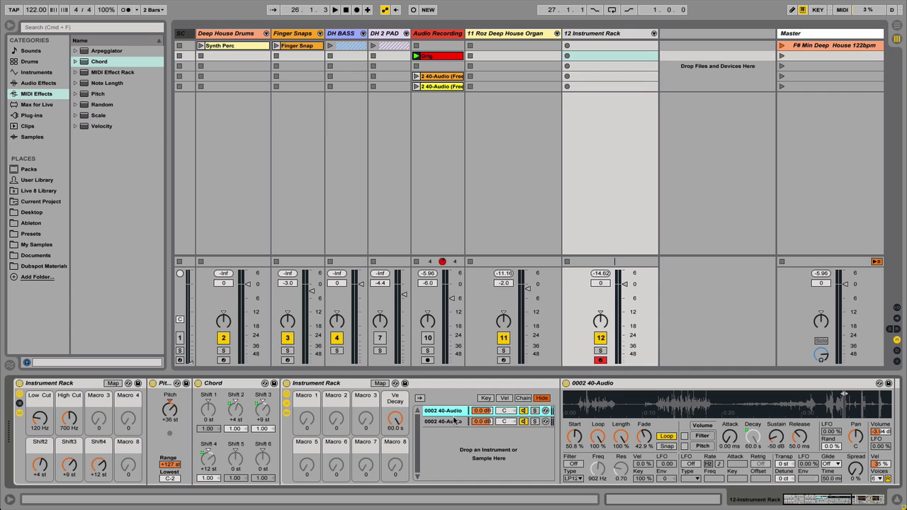
{"action": "left_click", "coordinate": [455, 421]}
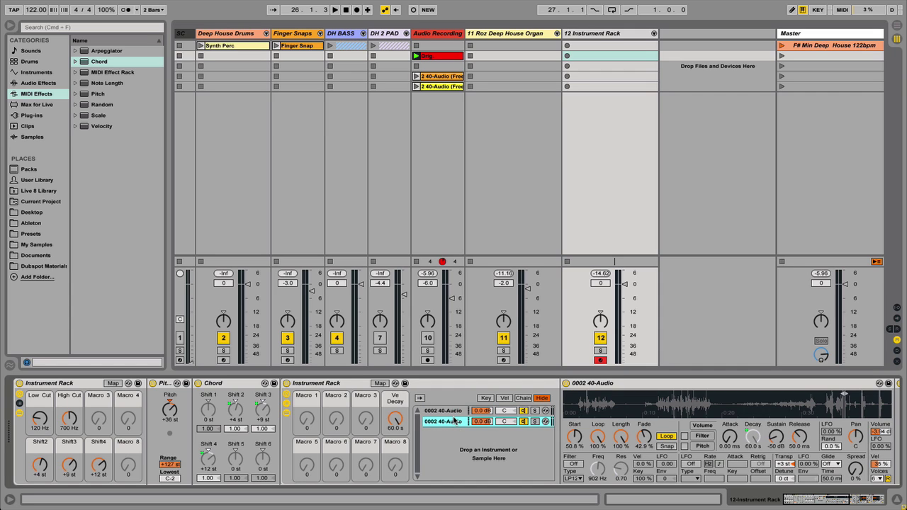
{"action": "left_click", "coordinate": [823, 501]}
{"action": "left_click_drag", "start_coordinate": [823, 502], "coordinate": [839, 502]}
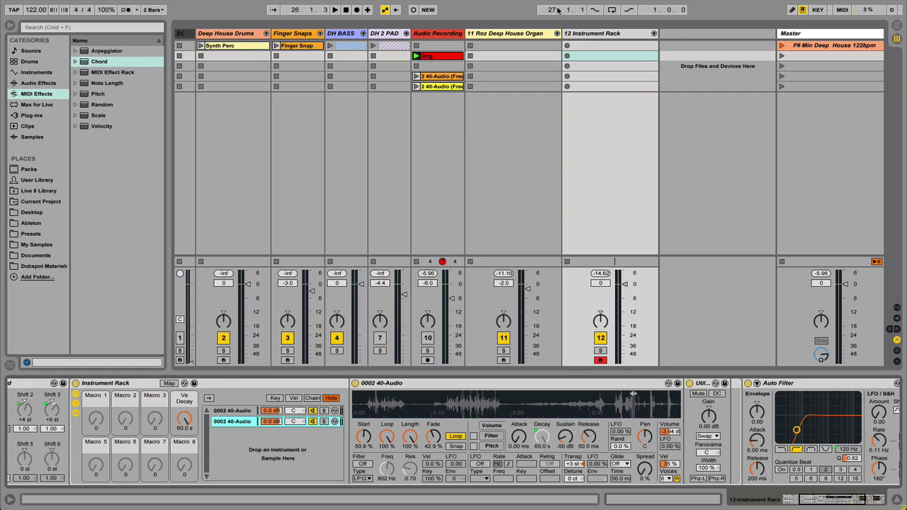
{"action": "left_click", "coordinate": [521, 38]}
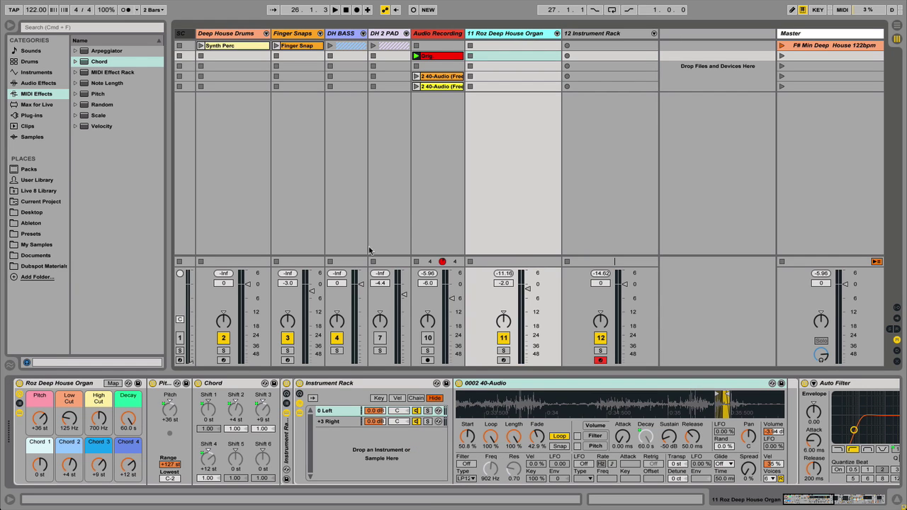
{"action": "left_click", "coordinate": [339, 424]}
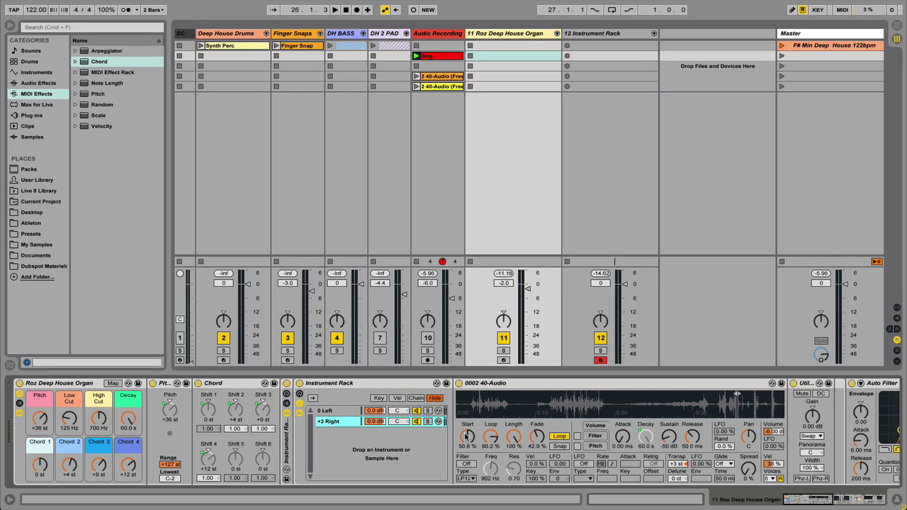
{"action": "left_click", "coordinate": [536, 385]}
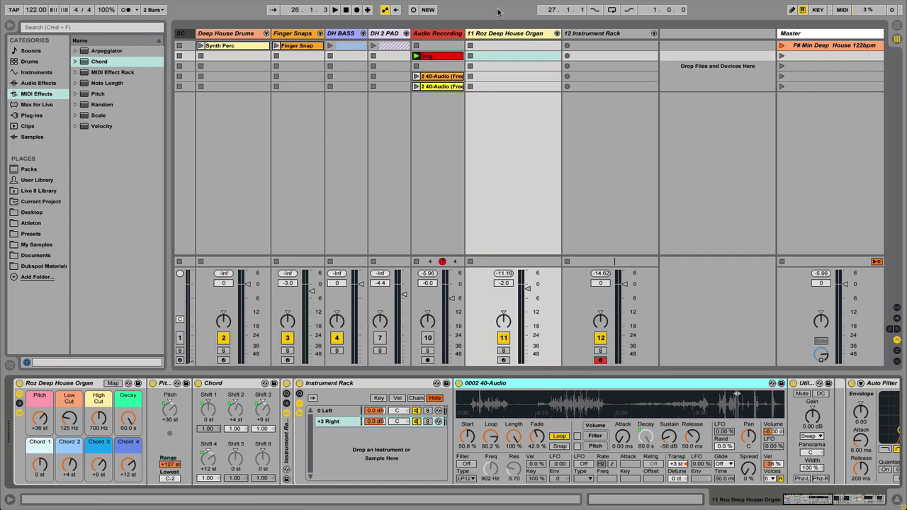
{"action": "left_click", "coordinate": [575, 37]}
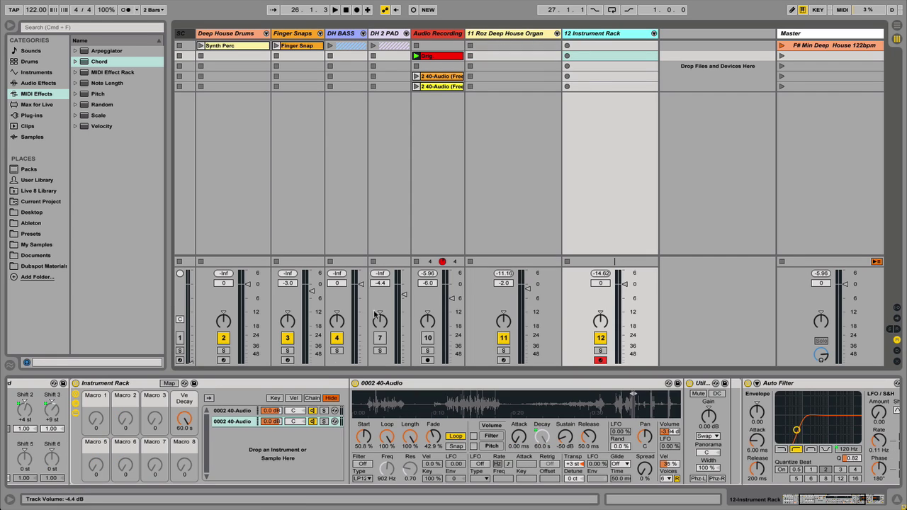
{"action": "left_click", "coordinate": [238, 421]}
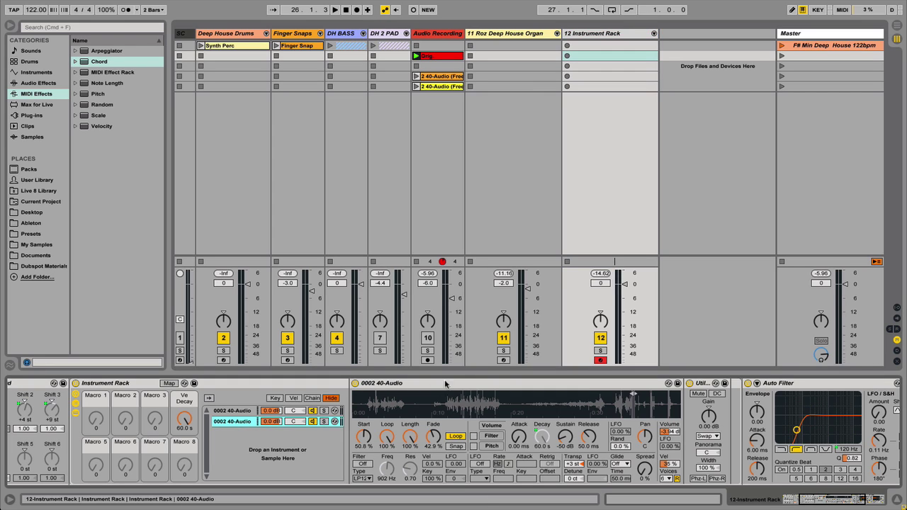
{"action": "left_click", "coordinate": [456, 382]}
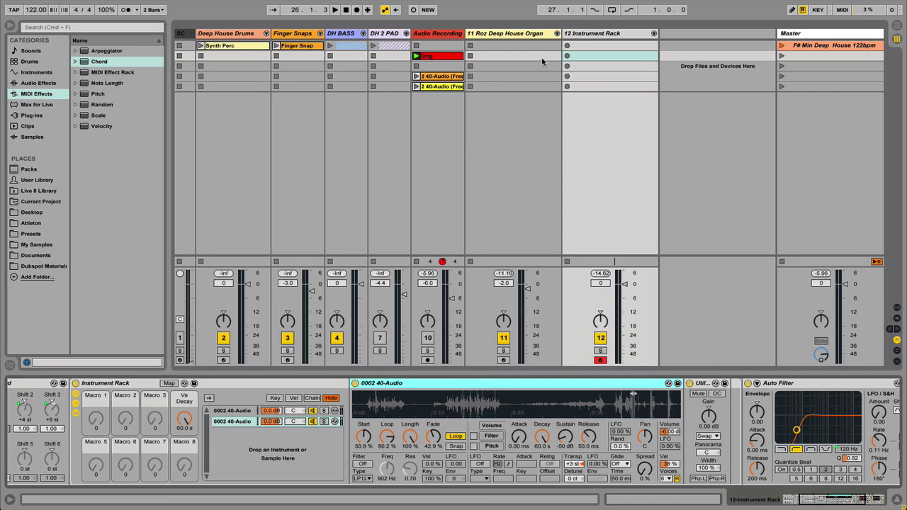
Step: Examine the audio effects at the end of the Roz Deep House Organ track's device chain
{"action": "left_click", "coordinate": [525, 34]}
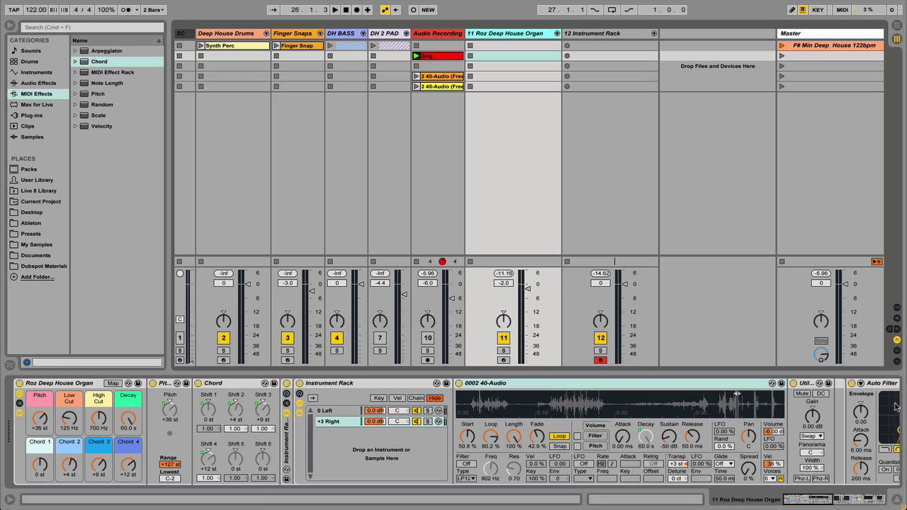
{"action": "left_click_drag", "start_coordinate": [818, 500], "coordinate": [873, 500]}
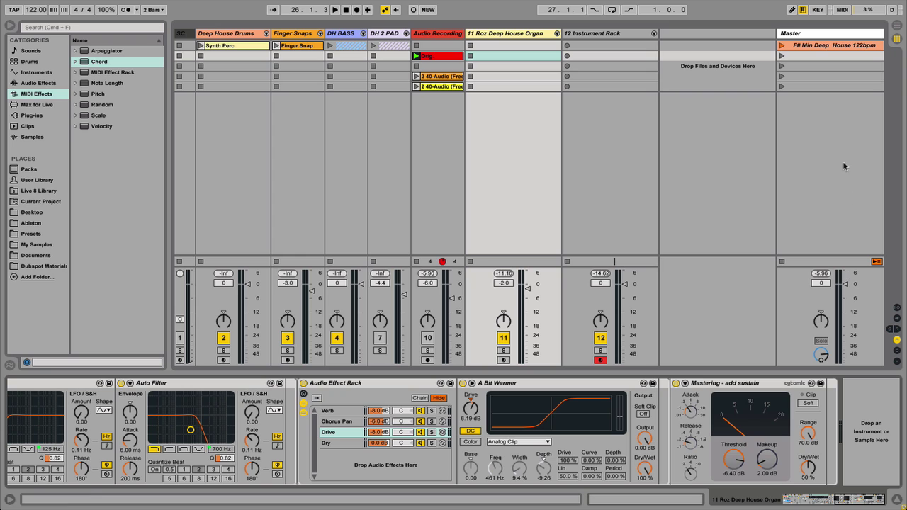
Step: Add an Audio Effect Rack after the two Auto Filters on the 12 Instrument Rack track and show its chain list
{"action": "left_click", "coordinate": [632, 34]}
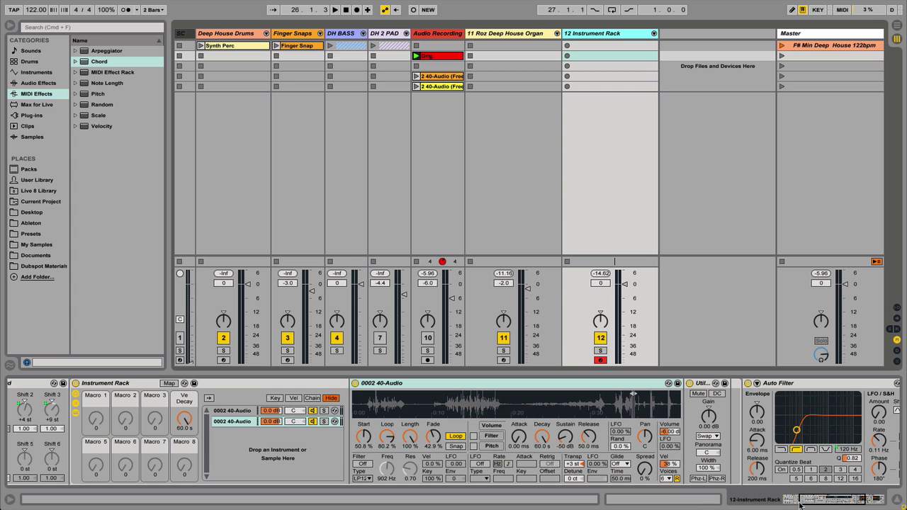
{"action": "mouse_move", "coordinate": [805, 499]}
{"action": "left_mouse_down"}
{"action": "mouse_move", "coordinate": [780, 498]}
{"action": "mouse_move", "coordinate": [818, 498]}
{"action": "left_mouse_up"}
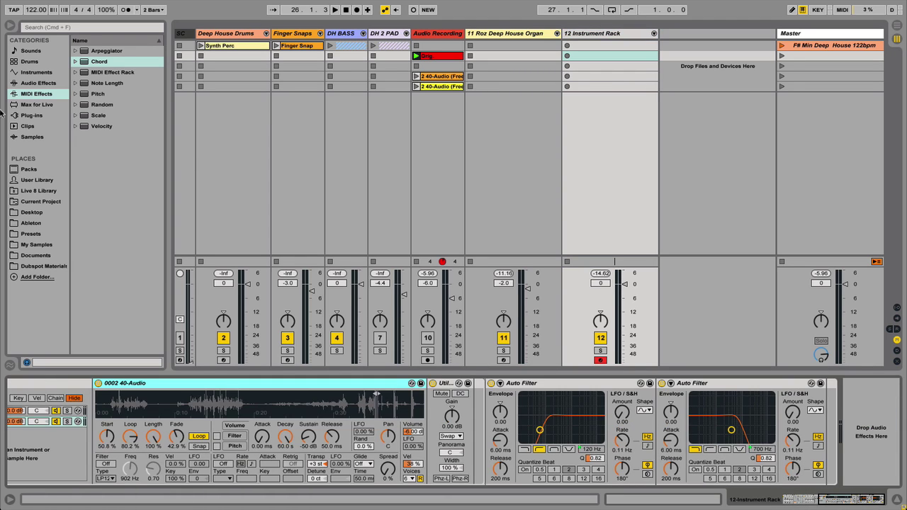
{"action": "left_click", "coordinate": [38, 83]}
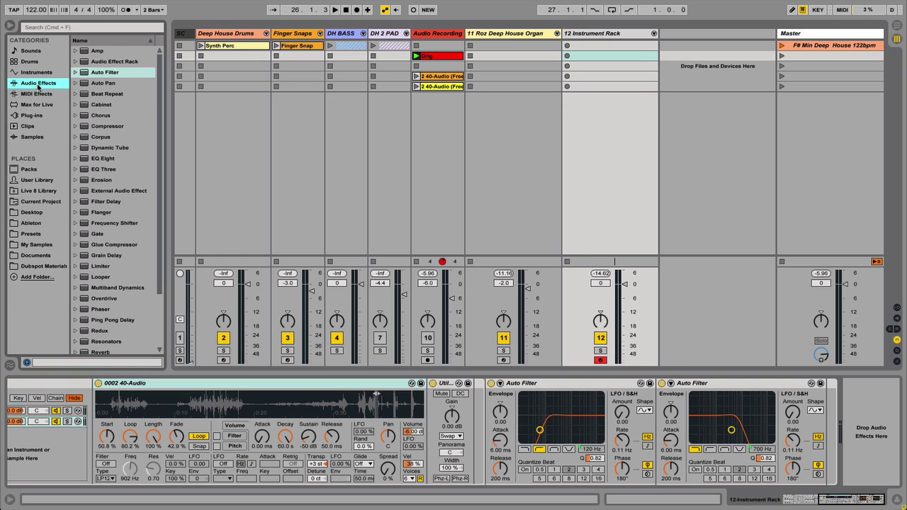
{"action": "left_click_drag", "start_coordinate": [105, 65], "coordinate": [852, 407]}
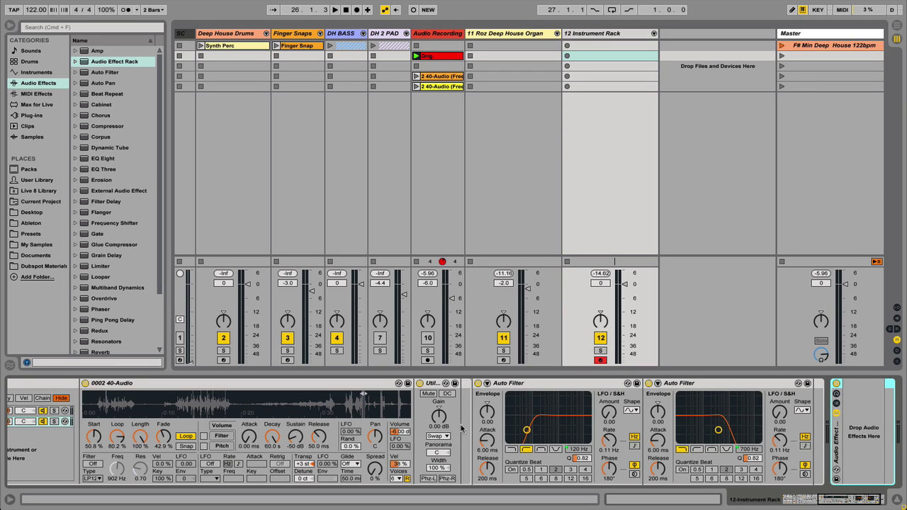
{"action": "left_click", "coordinate": [831, 499]}
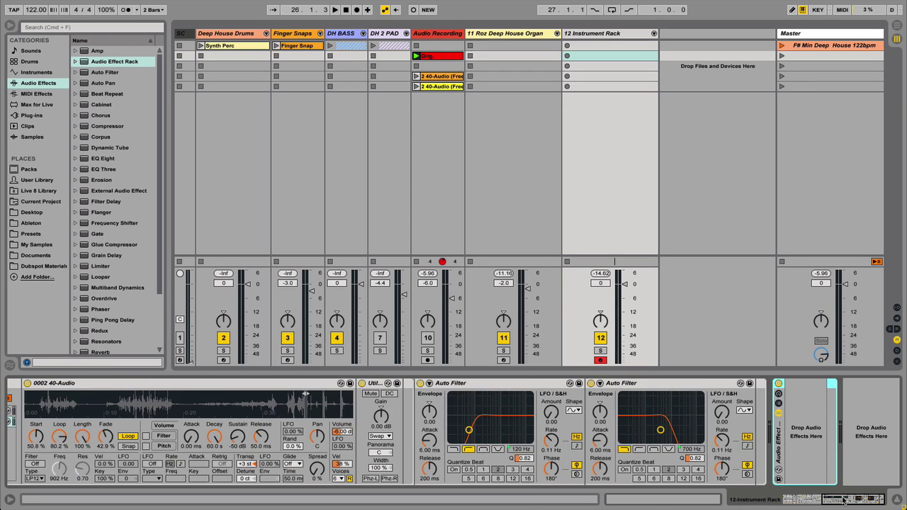
{"action": "left_click", "coordinate": [779, 404]}
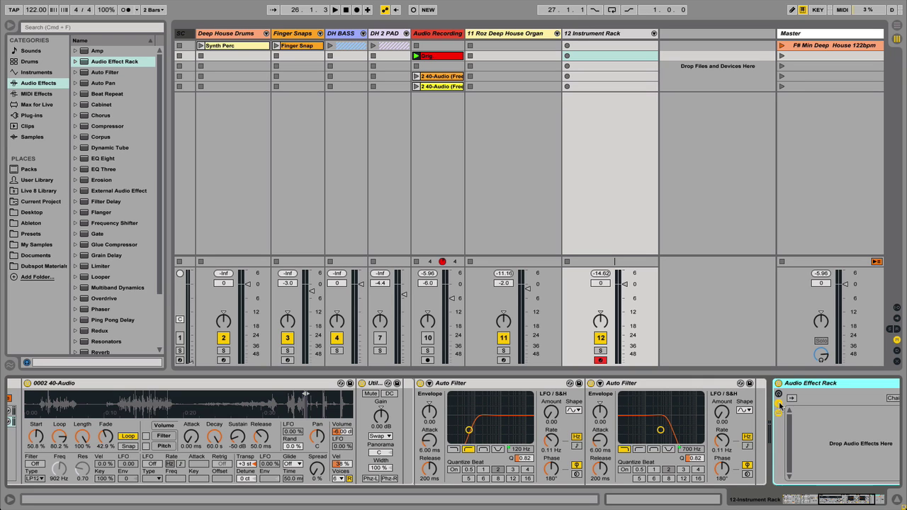
{"action": "left_click", "coordinate": [842, 499]}
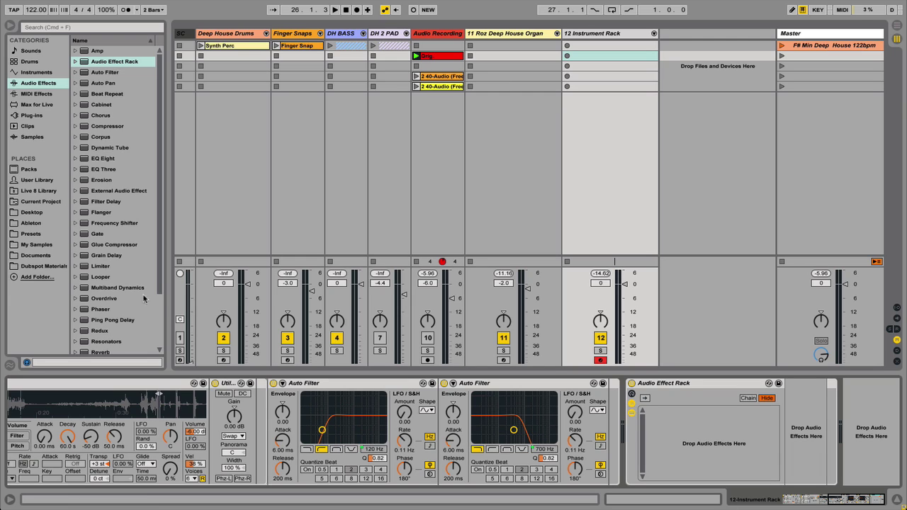
Step: Add a Reverb to the empty Audio Effect Rack as its first chain and rename the chain Verb
{"action": "scroll", "coordinate": [157, 326], "scroll_direction": "down", "scroll_amount": 3}
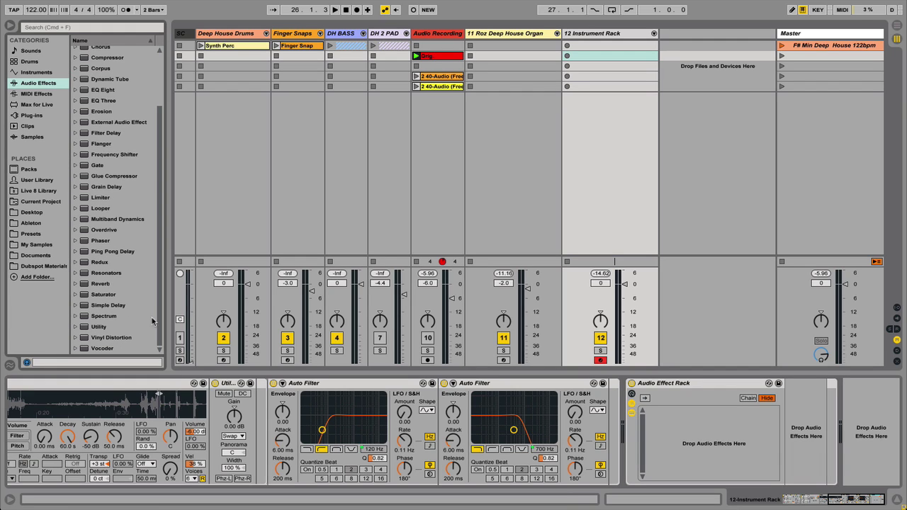
{"action": "left_click", "coordinate": [100, 284]}
{"action": "left_click_drag", "start_coordinate": [100, 287], "coordinate": [705, 420]}
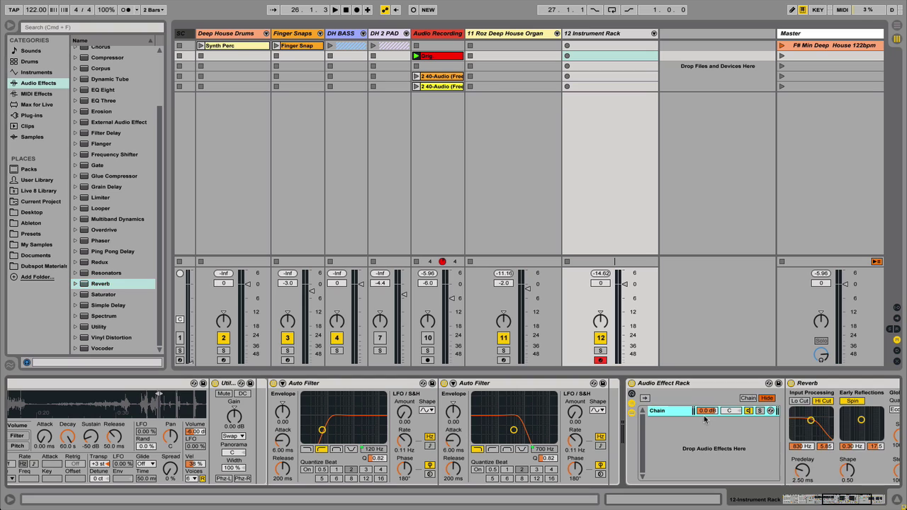
{"action": "double_click", "coordinate": [663, 412]}
{"action": "type", "text": "Verb"}
{"action": "key", "text": "Return"}
Step: Set the Reverb's Dry/Wet to 100% and load the Medium Hall preset into it
{"action": "left_click", "coordinate": [838, 499]}
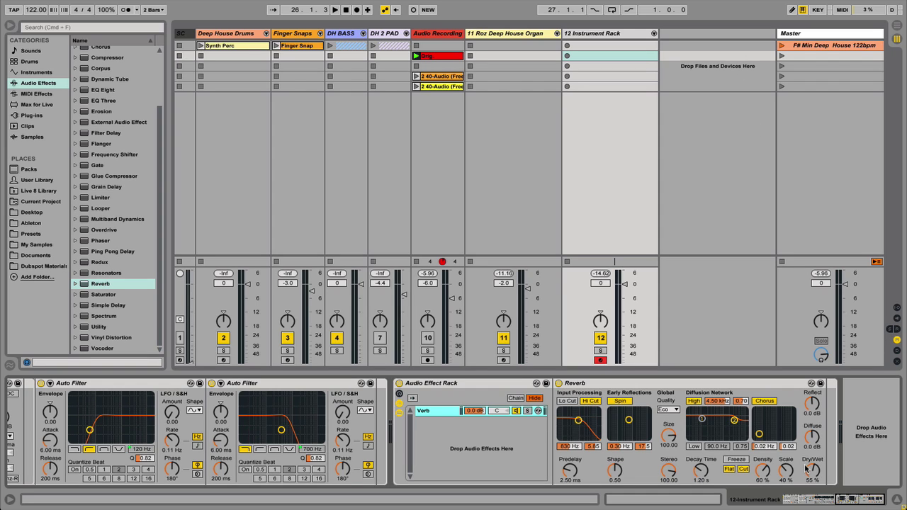
{"action": "left_click_drag", "start_coordinate": [807, 469], "coordinate": [804, 389]}
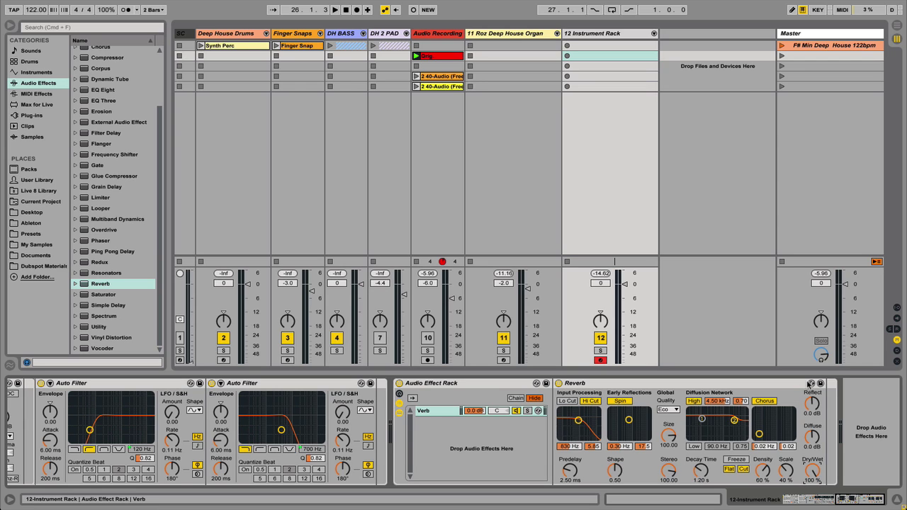
{"action": "left_click", "coordinate": [810, 384]}
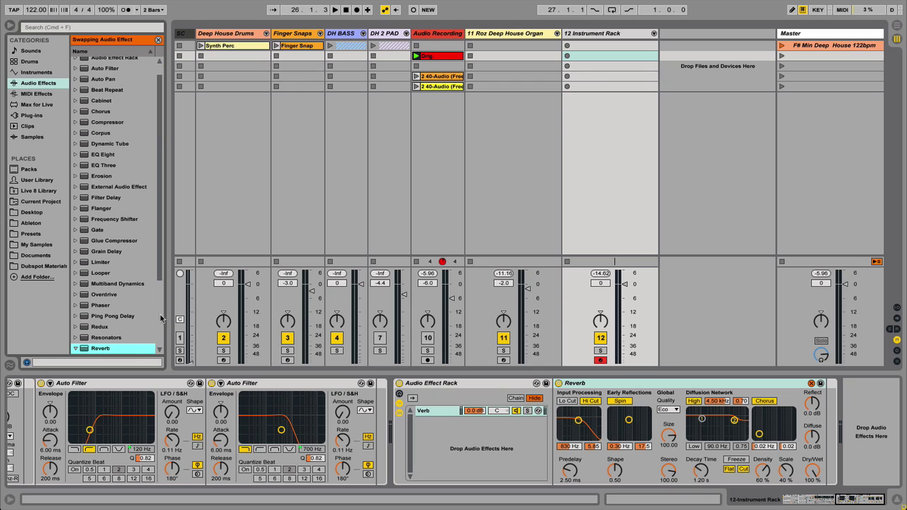
{"action": "scroll", "coordinate": [161, 319], "scroll_direction": "down", "scroll_amount": 3}
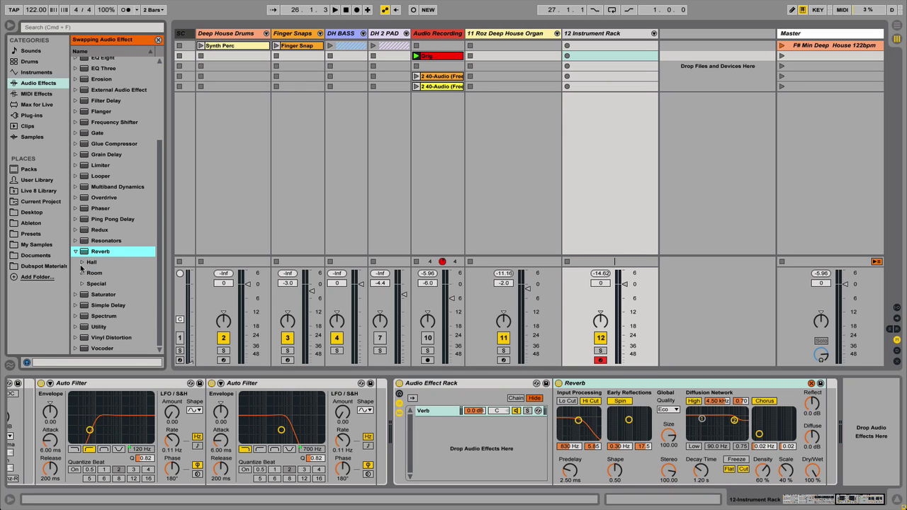
{"action": "left_click", "coordinate": [84, 263]}
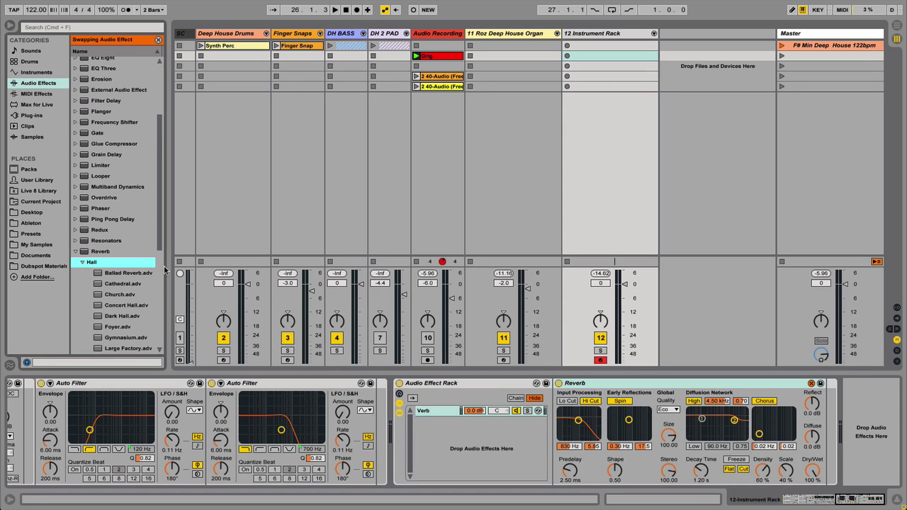
{"action": "scroll", "coordinate": [161, 271], "scroll_direction": "down", "scroll_amount": 5}
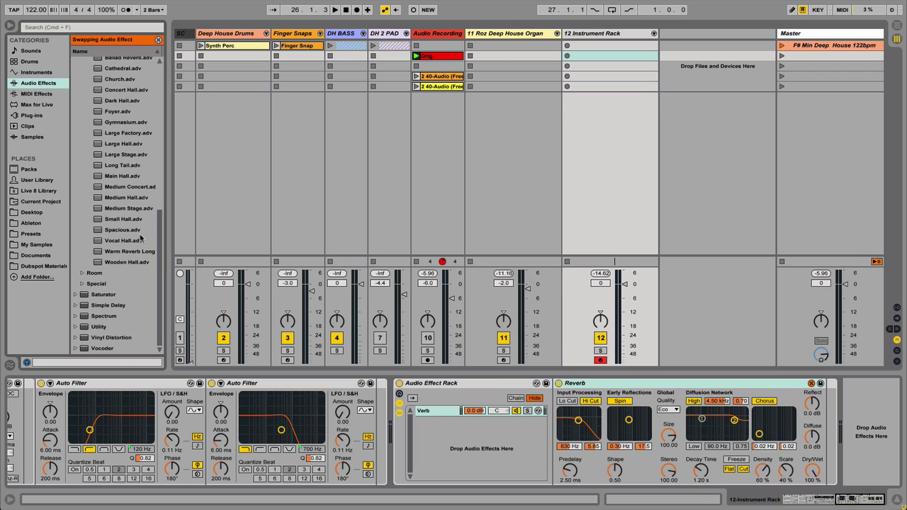
{"action": "left_click", "coordinate": [125, 199]}
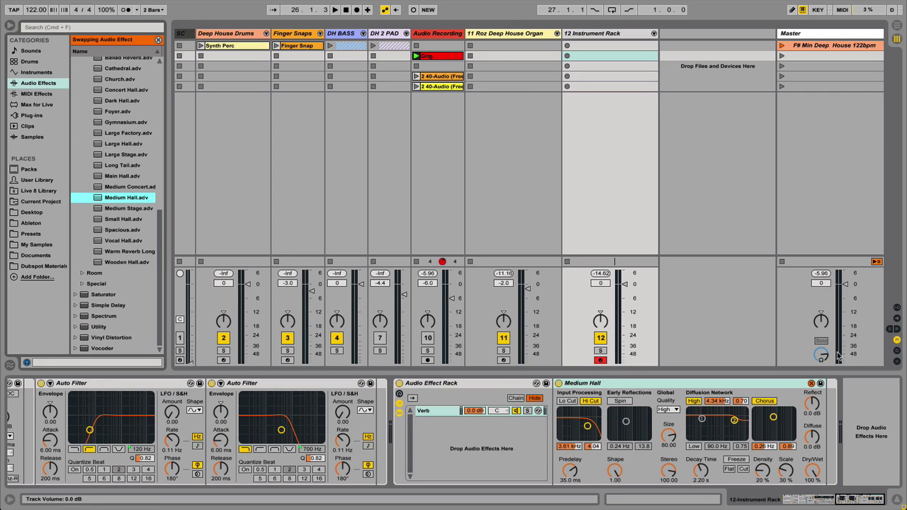
{"action": "left_click", "coordinate": [811, 384]}
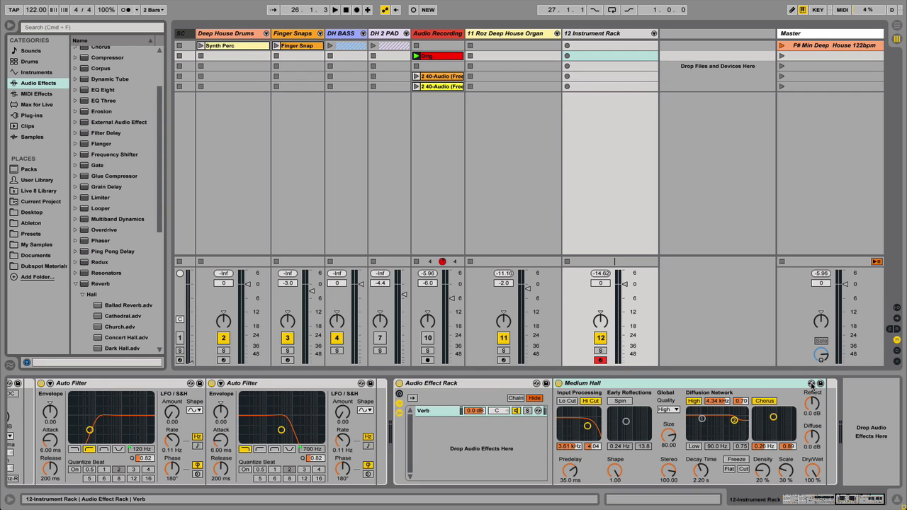
Step: Create an empty second chain in the Audio Effect Rack and name it Dry
{"action": "right_click", "coordinate": [475, 448]}
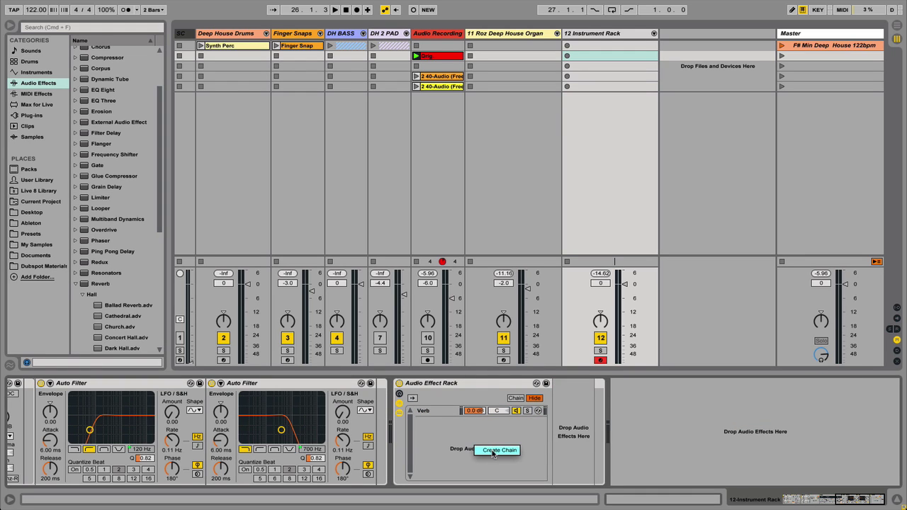
{"action": "left_click", "coordinate": [493, 452]}
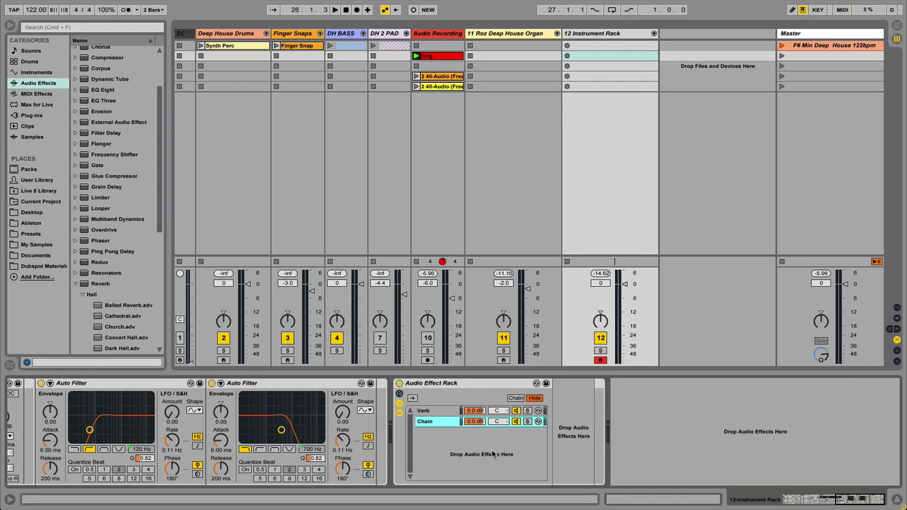
{"action": "double_click", "coordinate": [428, 421]}
{"action": "type", "text": "Dry"}
{"action": "key", "text": "Return"}
Step: Compare the Dry and Verb chains by soloing each in turn, and release the solo
{"action": "left_click", "coordinate": [526, 422]}
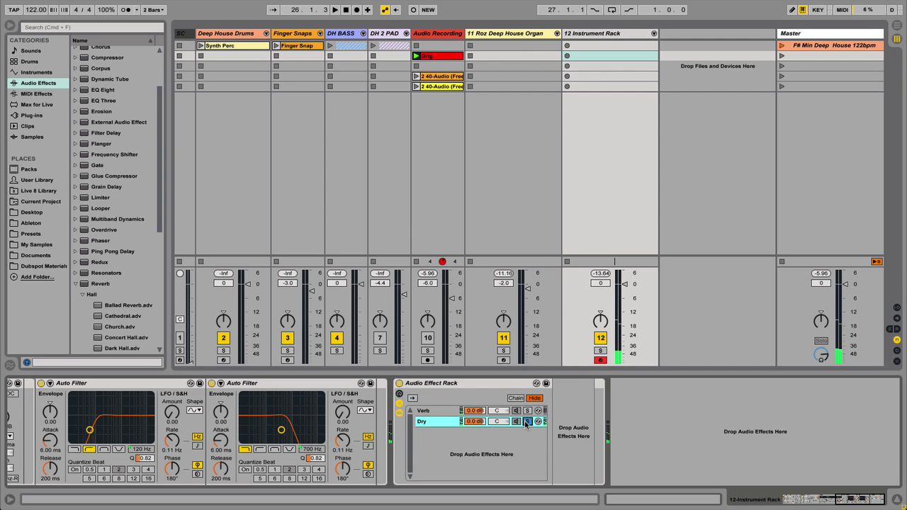
{"action": "left_click", "coordinate": [527, 411]}
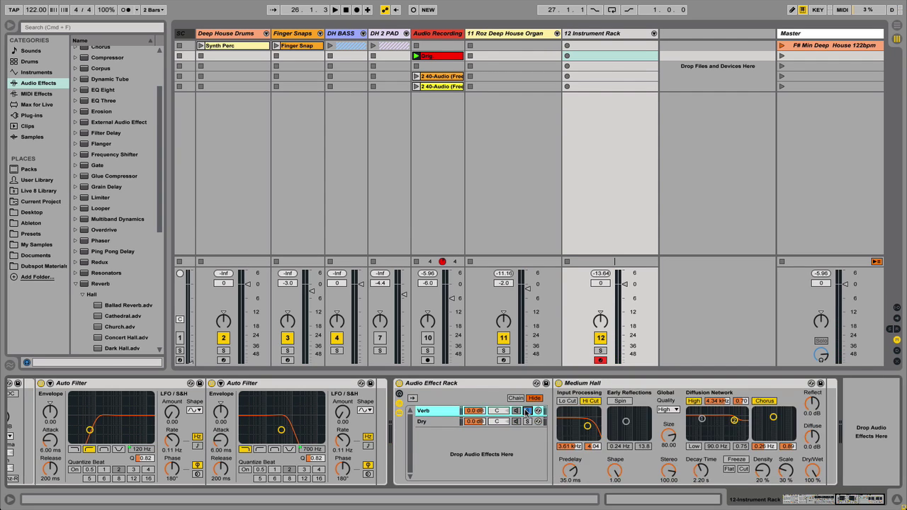
{"action": "left_click", "coordinate": [527, 411]}
Step: Set the Verb chain's volume to -8.0 dB in the Audio Effect Rack
{"action": "left_click", "coordinate": [423, 424]}
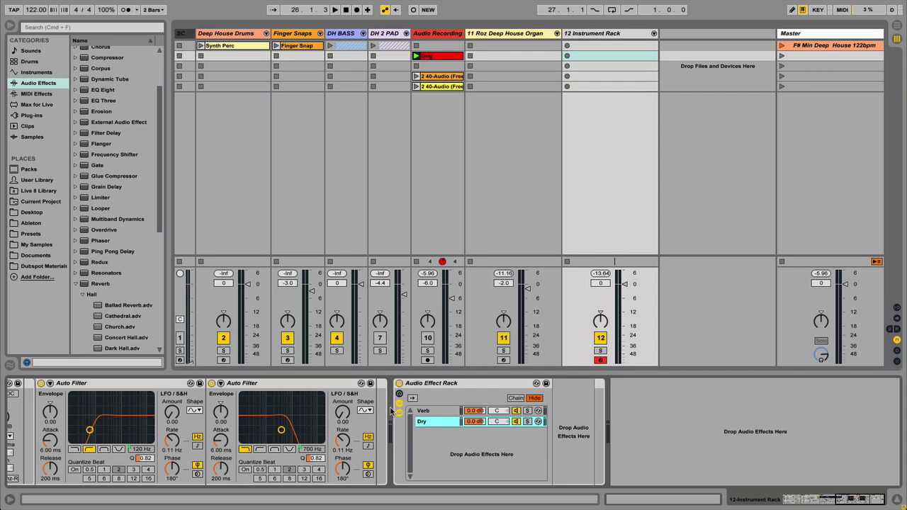
{"action": "left_click", "coordinate": [430, 412]}
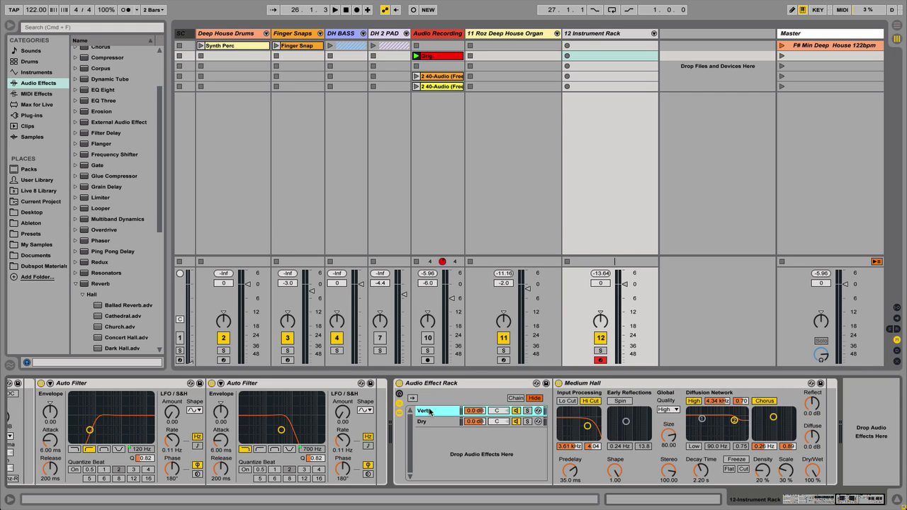
{"action": "left_click_drag", "start_coordinate": [475, 410], "coordinate": [476, 412]}
Step: Add a Chorus effect as a third chain in the Audio Effect Rack, followed by an Auto Pan
{"action": "left_click_drag", "start_coordinate": [159, 208], "coordinate": [159, 181]}
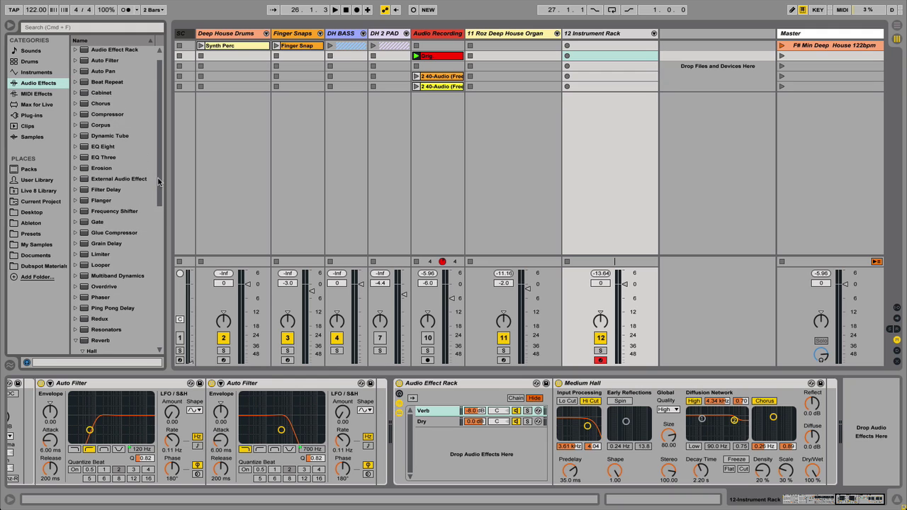
{"action": "left_click", "coordinate": [81, 107]}
{"action": "left_click_drag", "start_coordinate": [82, 106], "coordinate": [483, 464]}
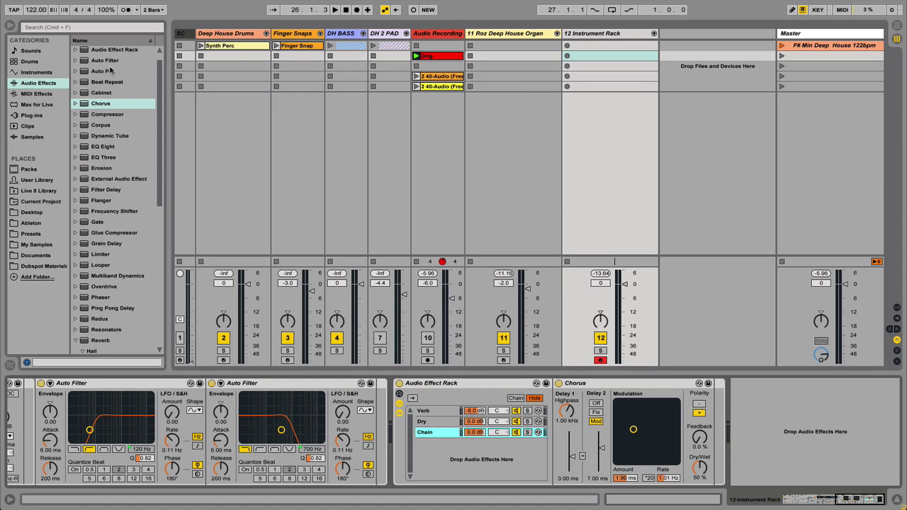
{"action": "left_click_drag", "start_coordinate": [85, 72], "coordinate": [714, 404]}
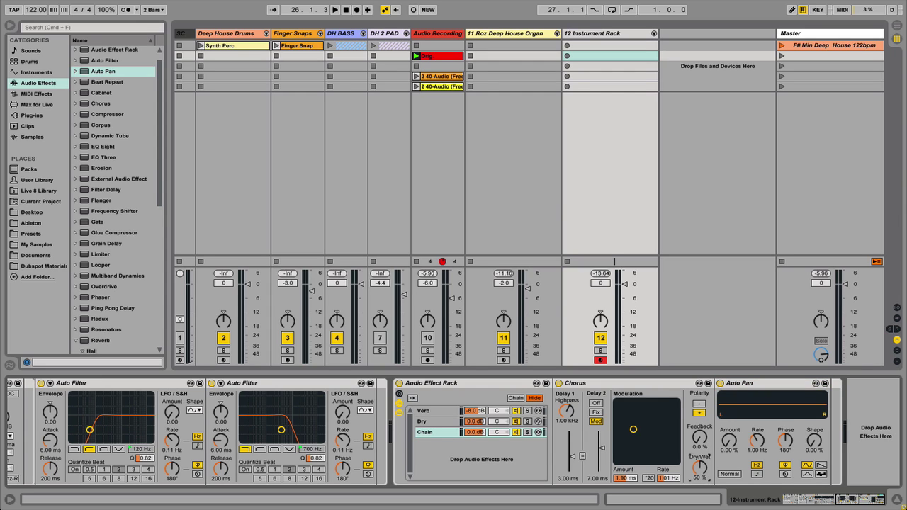
Step: Set the Chorus Dry/Wet to 100% and Auto Pan to Amount 30.2% and Rate 0.13 Hz, auditioning the chain in solo
{"action": "mouse_move", "coordinate": [699, 471]}
{"action": "left_mouse_down"}
{"action": "mouse_move", "coordinate": [700, 439]}
{"action": "mouse_move", "coordinate": [700, 472]}
{"action": "left_mouse_up"}
{"action": "left_click_drag", "start_coordinate": [729, 442], "coordinate": [728, 425]}
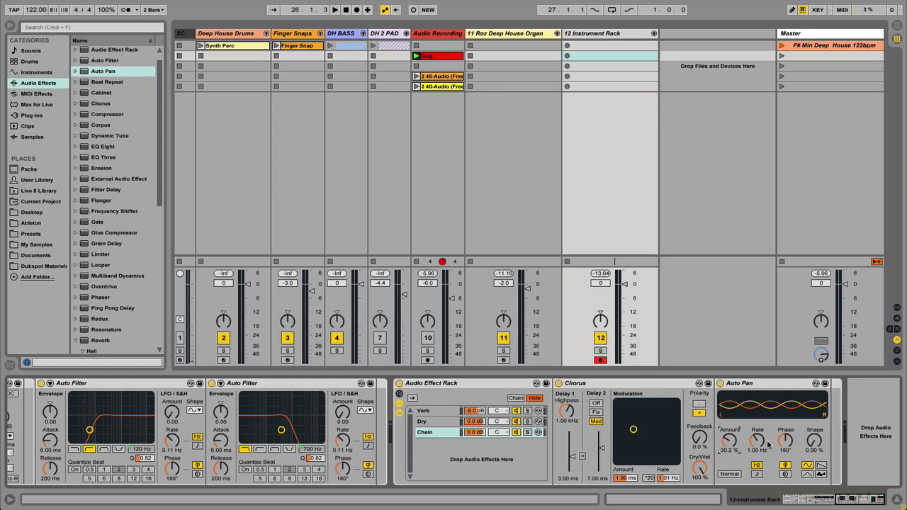
{"action": "mouse_move", "coordinate": [757, 441]}
{"action": "left_mouse_down"}
{"action": "mouse_move", "coordinate": [757, 461]}
{"action": "mouse_move", "coordinate": [755, 443]}
{"action": "left_mouse_up"}
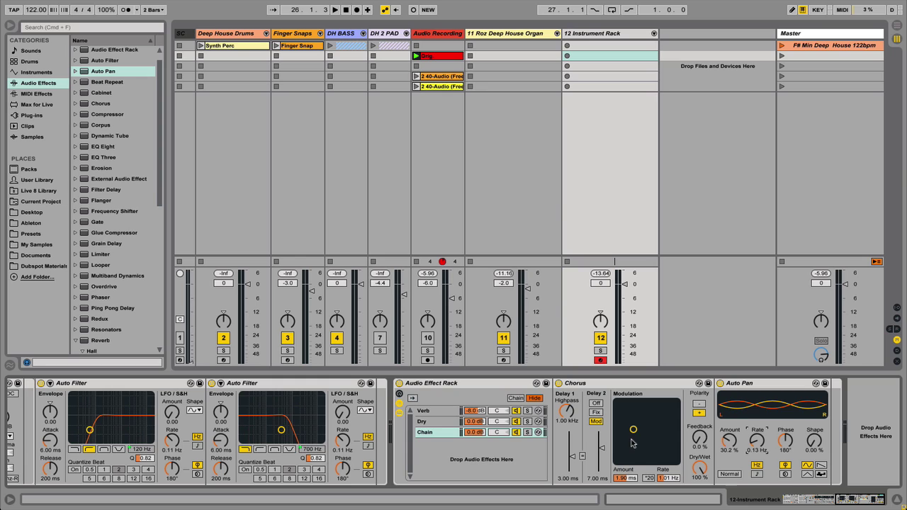
{"action": "left_click", "coordinate": [528, 433]}
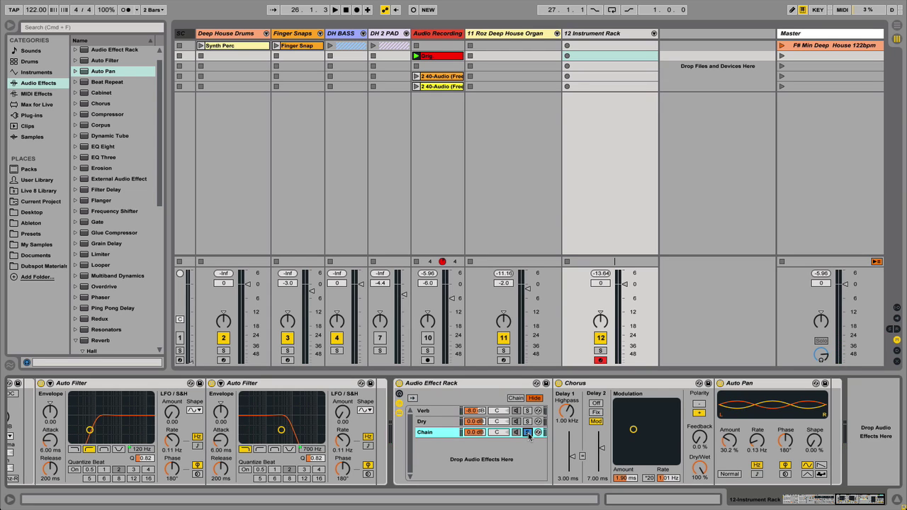
{"action": "left_click", "coordinate": [528, 432]}
Step: Rename the third chain Chorus and set its Chorus modulation to Amount 0.79 ms and Rate 0.67 Hz
{"action": "key", "text": "super+r"}
{"action": "type", "text": "Chorus"}
{"action": "key", "text": "Return"}
{"action": "left_click_drag", "start_coordinate": [633, 430], "coordinate": [630, 441]}
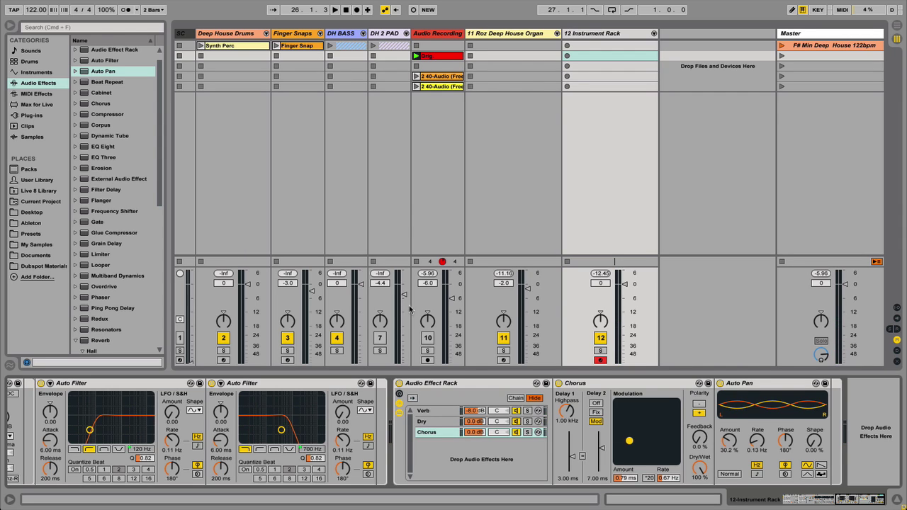
Step: Add the Saturator preset A Bit Warmer as a fourth chain in the Audio Effect Rack and name it Drive
{"action": "left_click", "coordinate": [160, 223]}
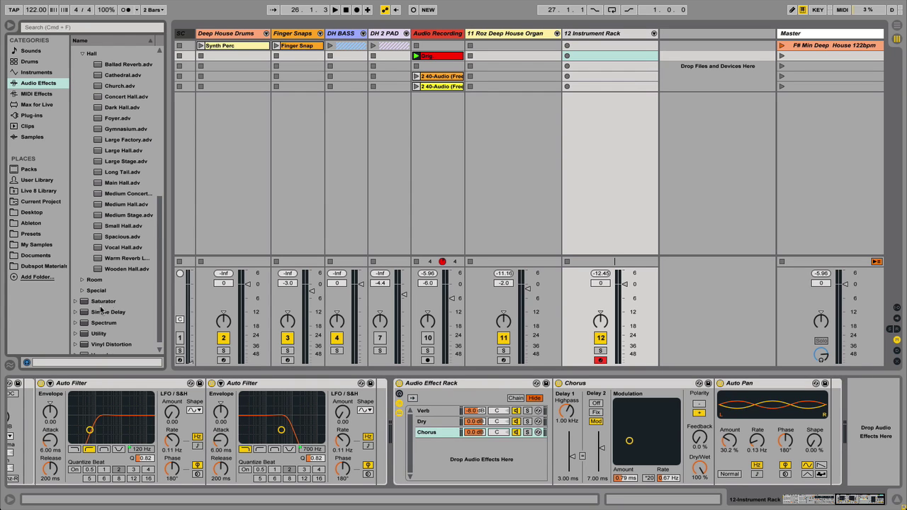
{"action": "left_click", "coordinate": [76, 302]}
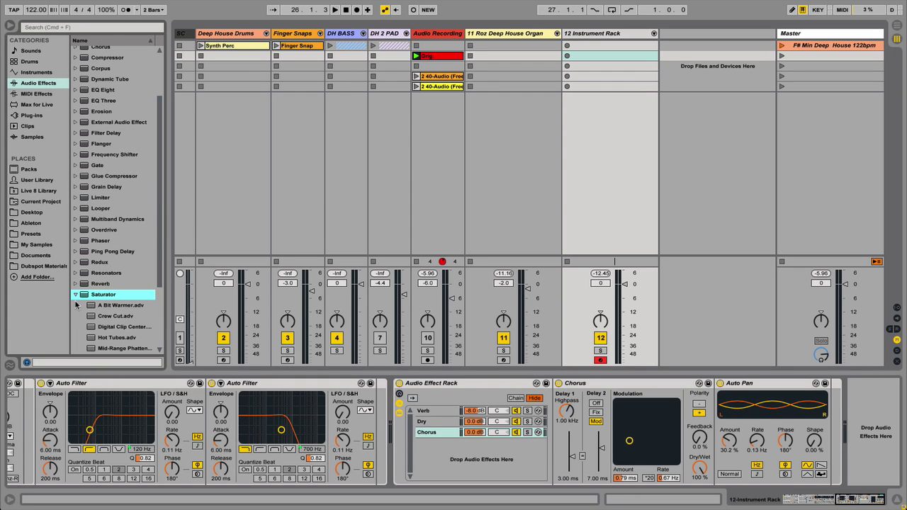
{"action": "left_click_drag", "start_coordinate": [113, 305], "coordinate": [466, 455]}
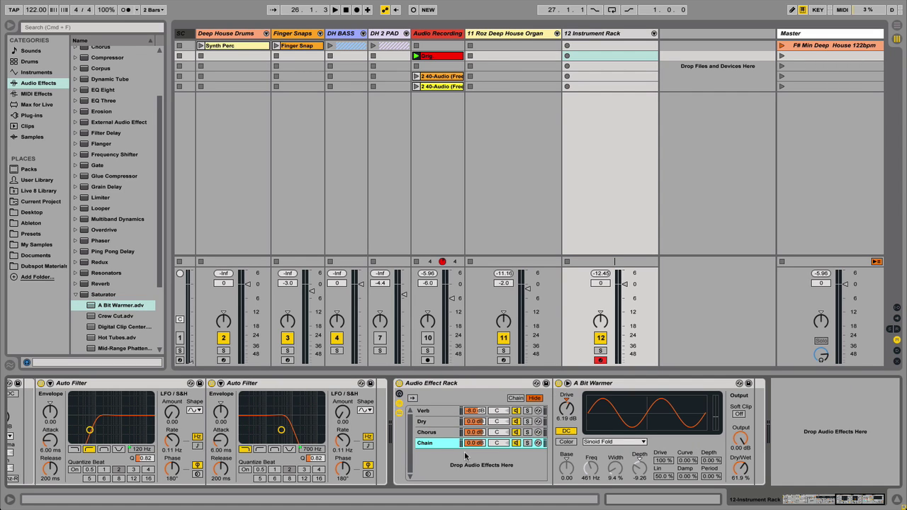
{"action": "key", "text": "super+r"}
{"action": "type", "text": "Drive"}
Step: Set the A Bit Warmer Saturator's Dry/Wet to 100% and the Drive chain's volume to -8 dB
{"action": "left_click_drag", "start_coordinate": [737, 471], "coordinate": [737, 446]}
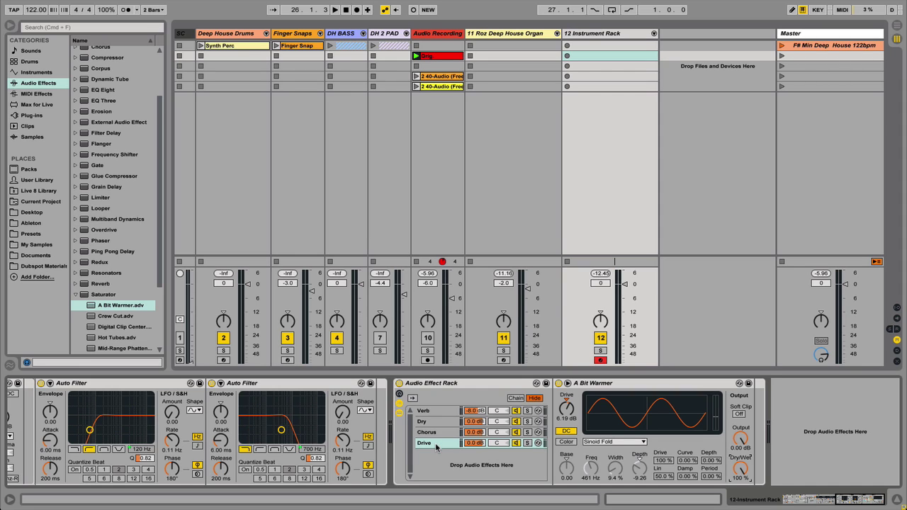
{"action": "left_click", "coordinate": [472, 445]}
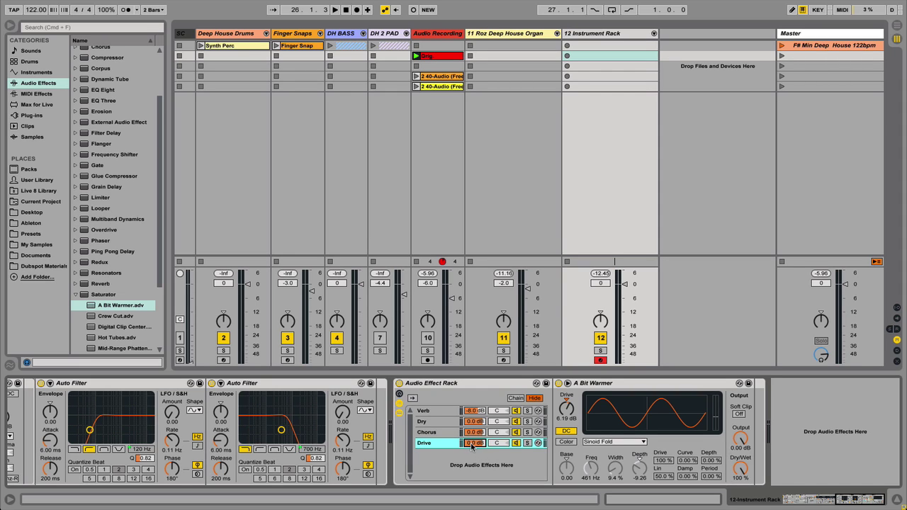
{"action": "left_click", "coordinate": [472, 445]}
{"action": "type", "text": "-8"}
{"action": "key", "text": "Return"}
Step: Set the Chorus chain's volume to -6 dB in the Audio Effect Rack
{"action": "left_click", "coordinate": [474, 433]}
{"action": "left_click", "coordinate": [473, 432]}
{"action": "type", "text": "-8"}
{"action": "key", "text": "Return"}
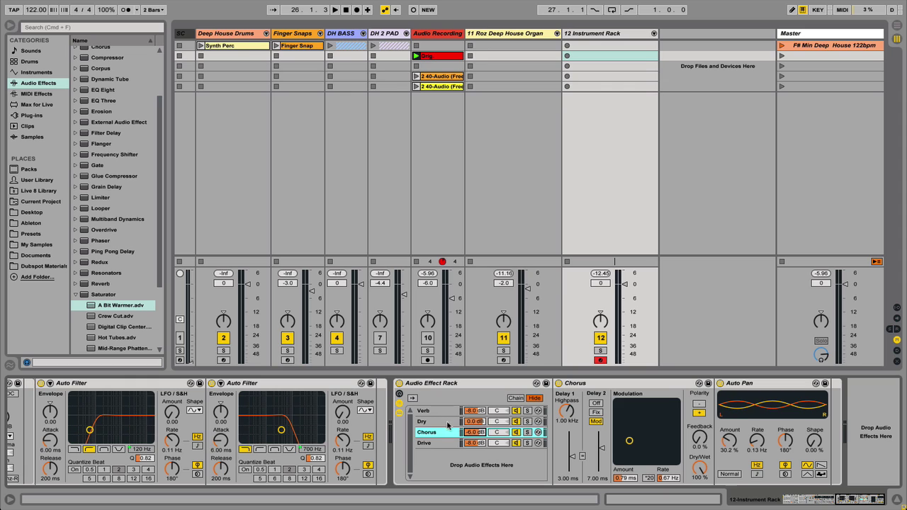
Step: Audition the Dry chain of the Audio Effect Rack in solo
{"action": "left_click", "coordinate": [527, 422]}
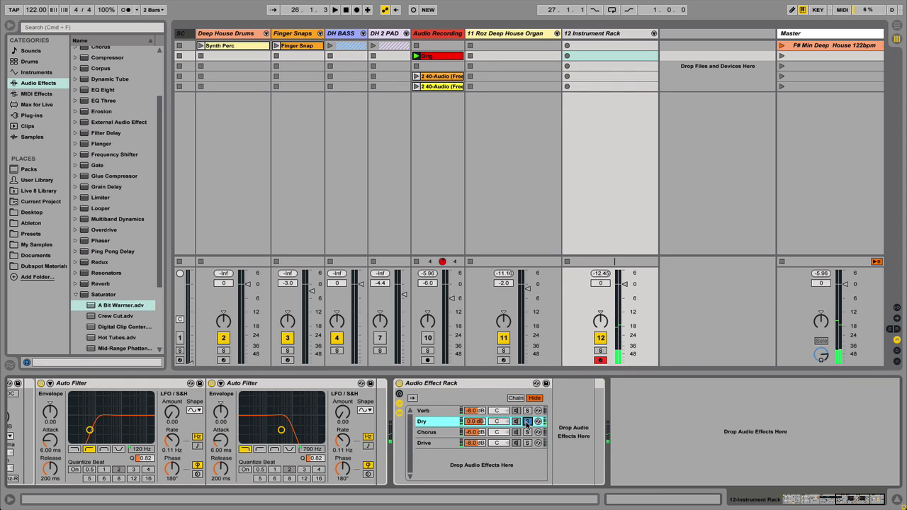
{"action": "left_click", "coordinate": [528, 422]}
{"action": "left_click", "coordinate": [528, 422]}
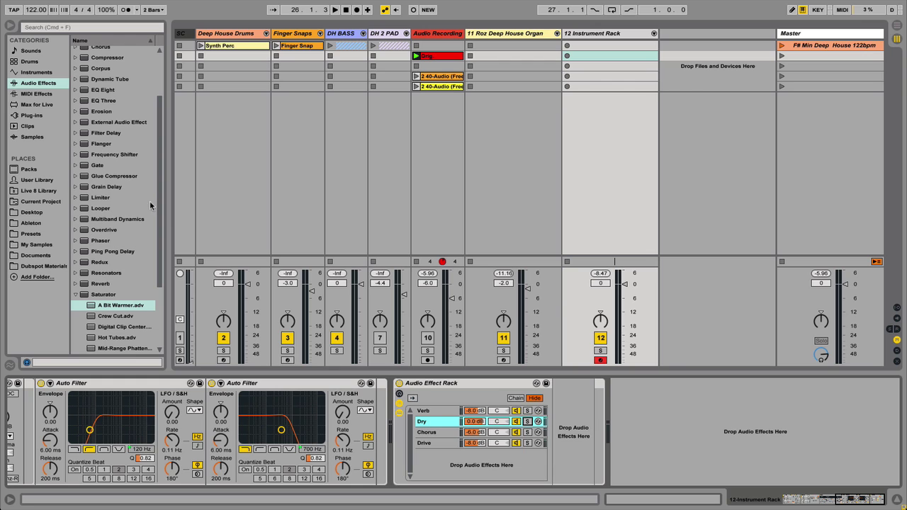
Step: Add the Glue Compressor preset Mastering - make it loud after the Audio Effect Rack on the 12 Instrument Rack track
{"action": "scroll", "coordinate": [161, 171], "scroll_direction": "down", "scroll_amount": 2}
{"action": "scroll", "coordinate": [89, 218], "scroll_direction": "up", "scroll_amount": 5}
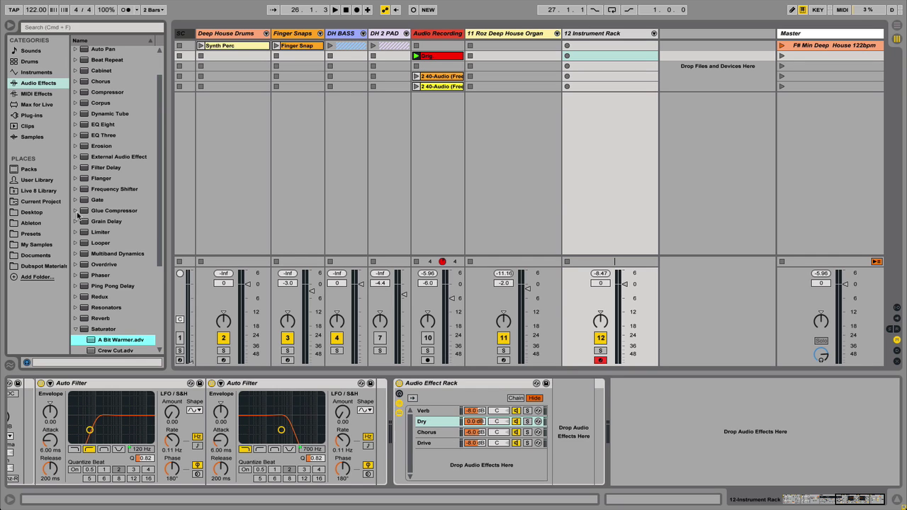
{"action": "left_click", "coordinate": [76, 211]}
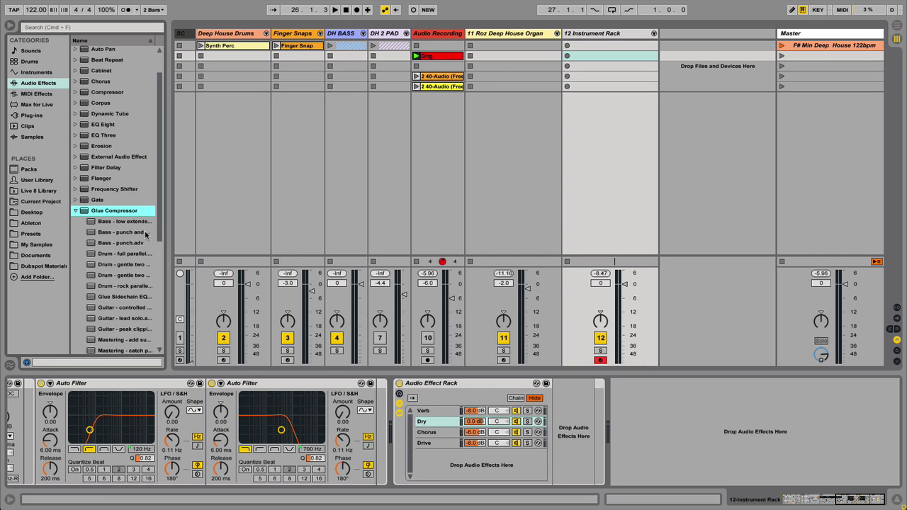
{"action": "scroll", "coordinate": [163, 241], "scroll_direction": "down", "scroll_amount": 1}
{"action": "left_click_drag", "start_coordinate": [162, 244], "coordinate": [162, 271]}
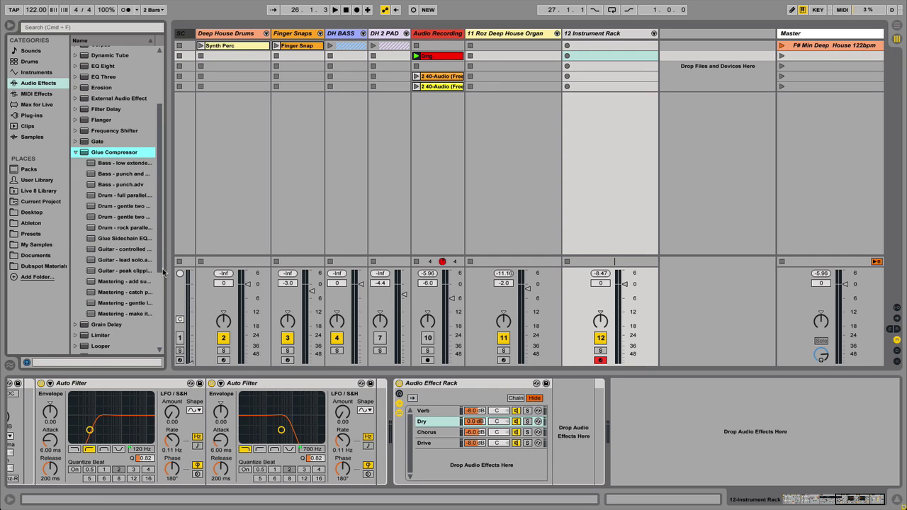
{"action": "left_click", "coordinate": [130, 317]}
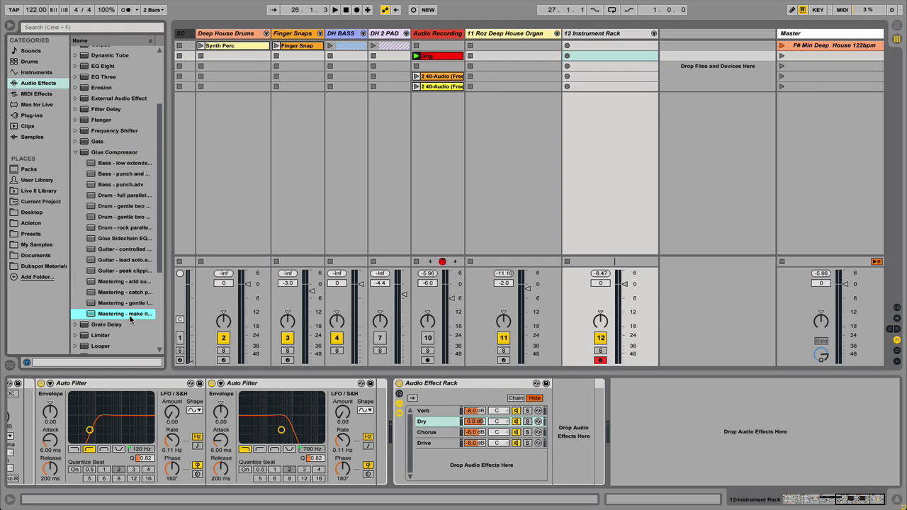
{"action": "left_click_drag", "start_coordinate": [105, 321], "coordinate": [663, 435]}
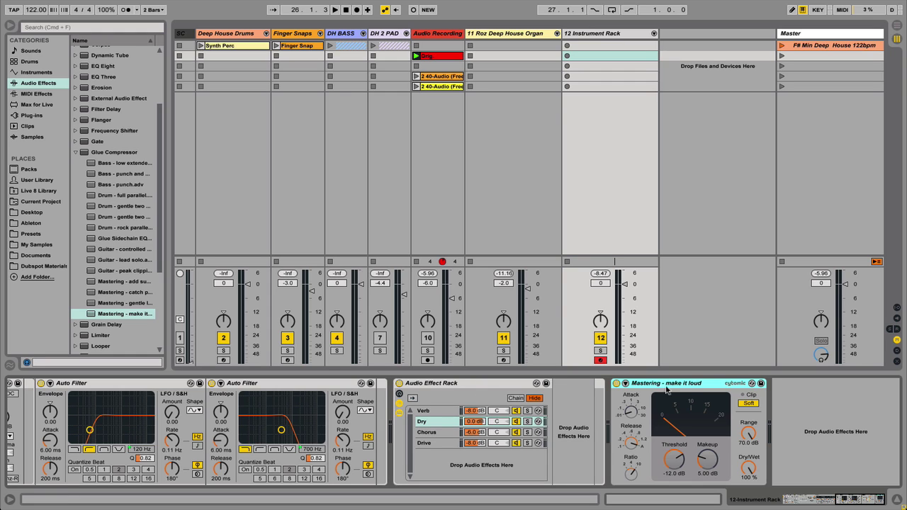
Step: Compare the new track's effect chains and Glue Compressor preset with those on the 11 Roz Deep House Organ track
{"action": "left_click", "coordinate": [427, 412]}
{"action": "left_click", "coordinate": [435, 443]}
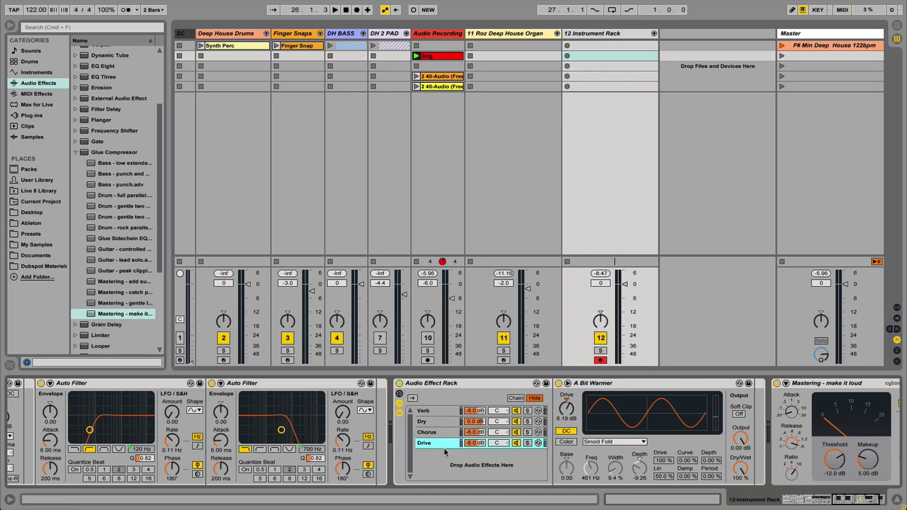
{"action": "left_click", "coordinate": [844, 502]}
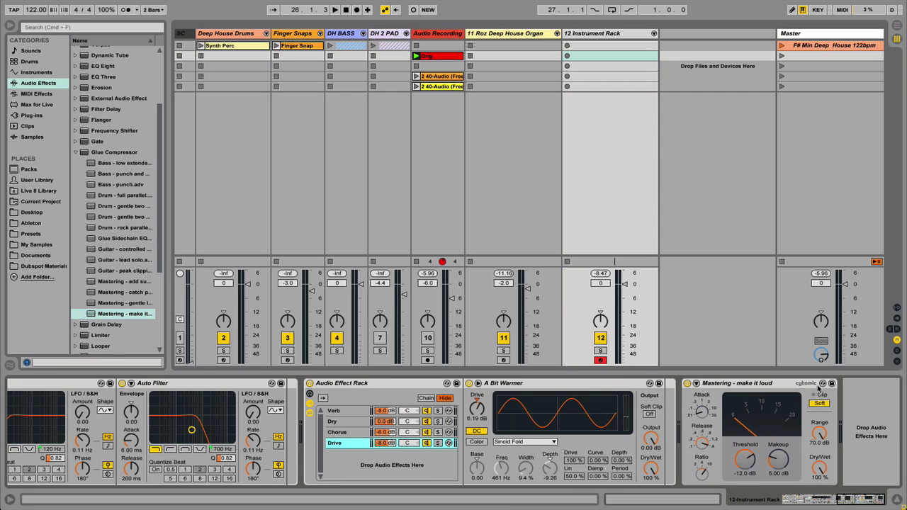
{"action": "left_click", "coordinate": [534, 37]}
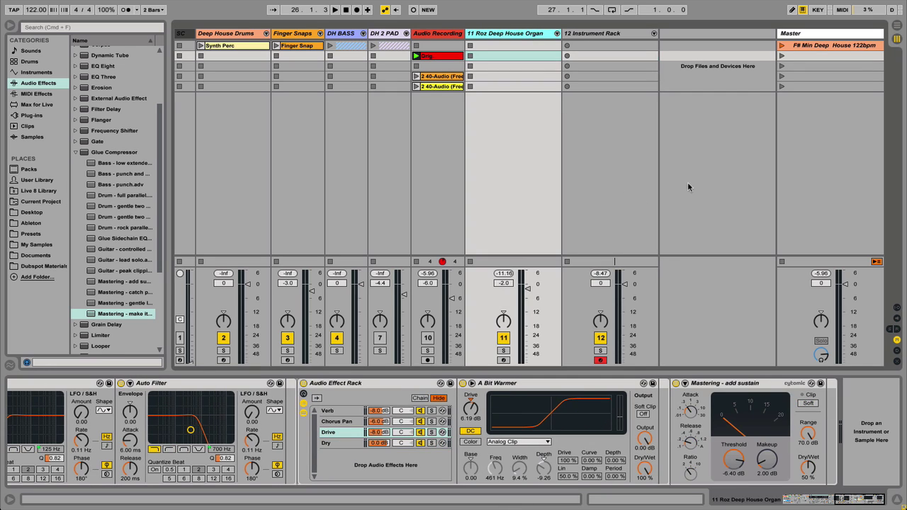
{"action": "left_click", "coordinate": [596, 34]}
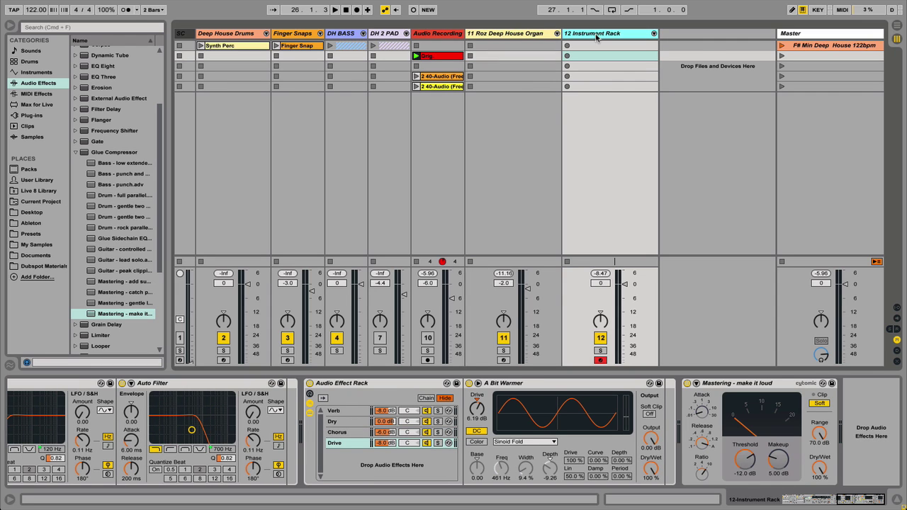
{"action": "left_click", "coordinate": [527, 39]}
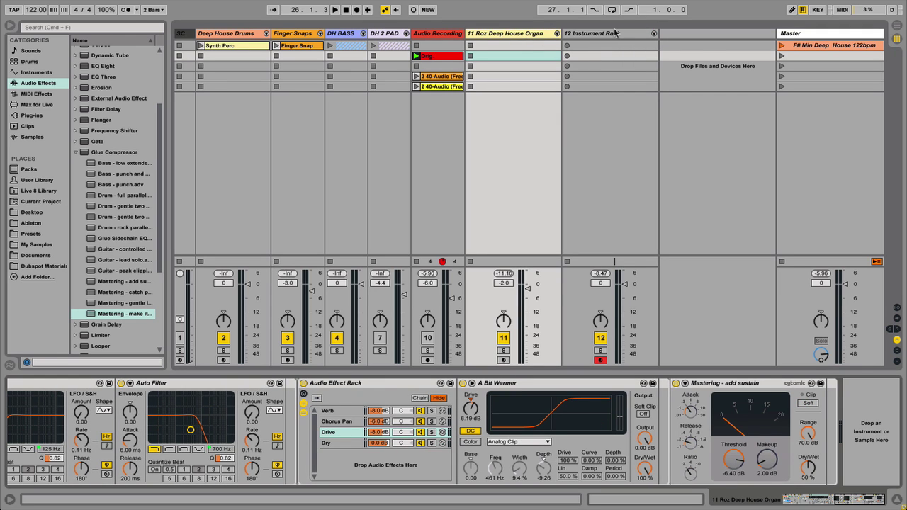
{"action": "left_click", "coordinate": [336, 423]}
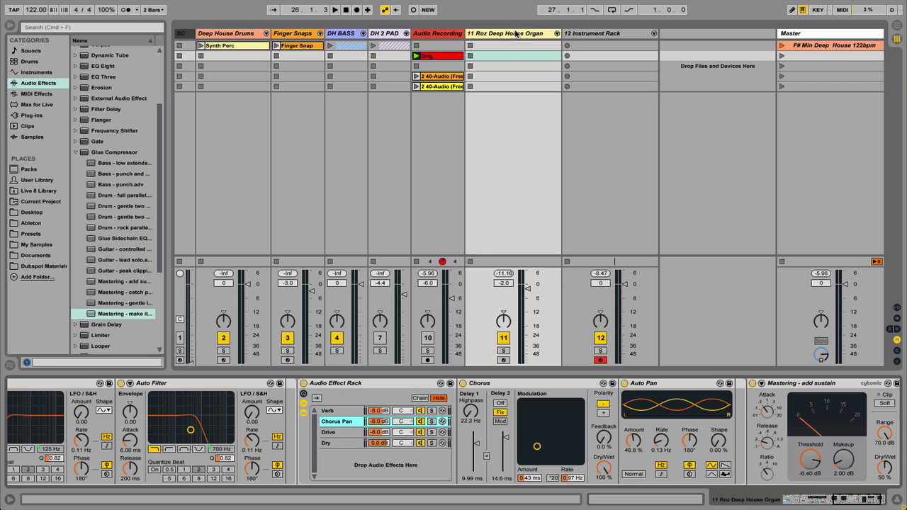
{"action": "left_click", "coordinate": [605, 37]}
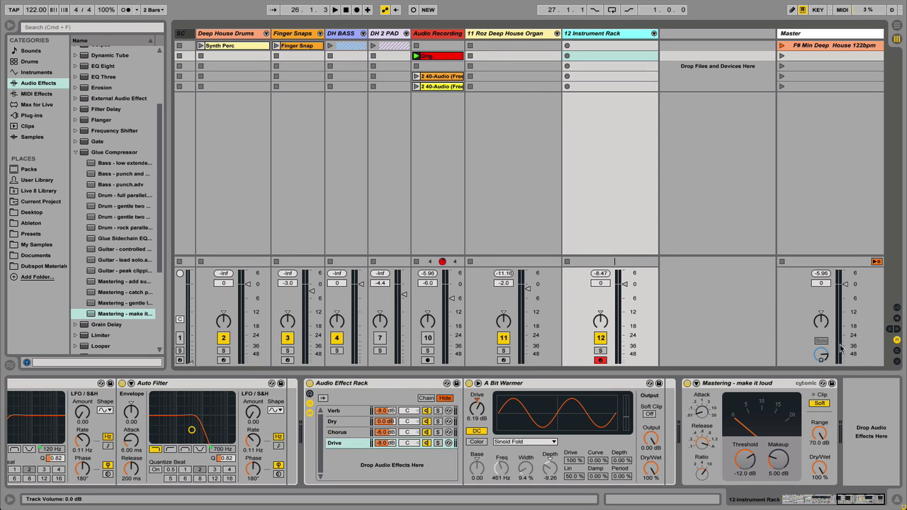
Step: Swap the Glue Compressor preset on the 12 Instrument Rack track for Mastering - add sustain
{"action": "left_click", "coordinate": [822, 383]}
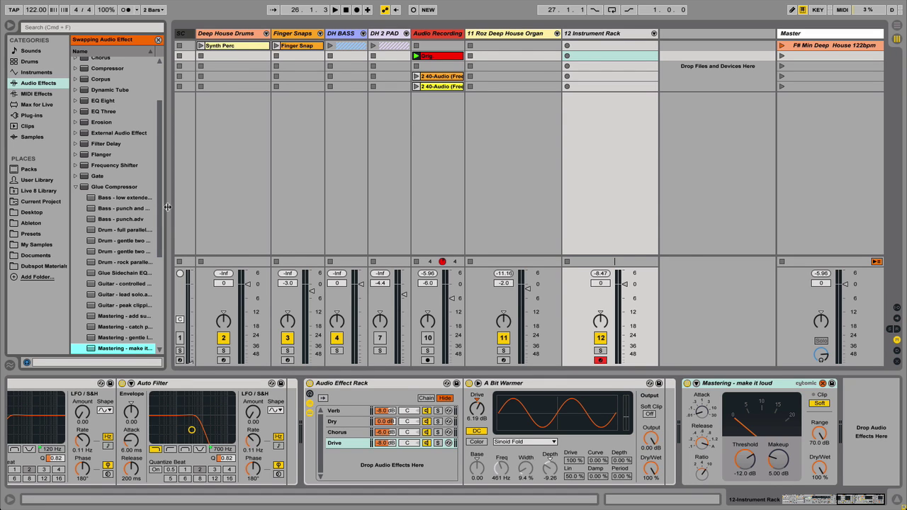
{"action": "left_click_drag", "start_coordinate": [169, 205], "coordinate": [198, 207]}
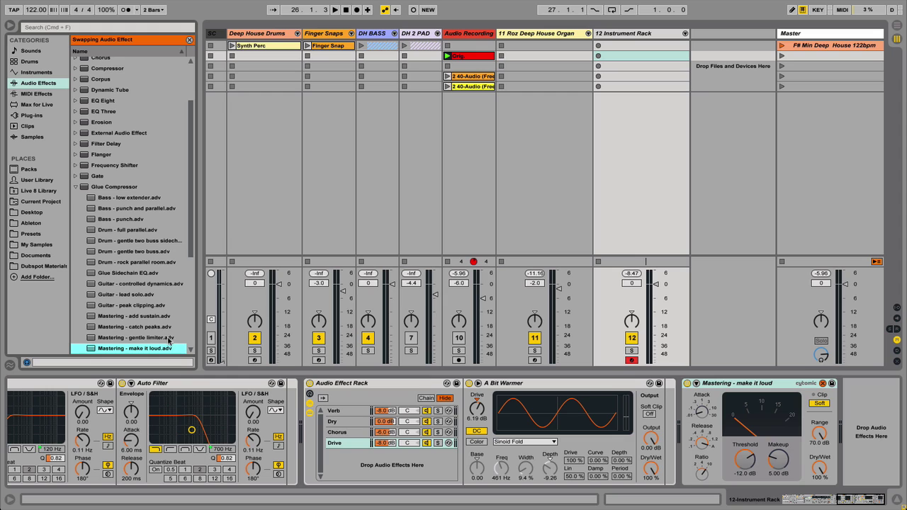
{"action": "double_click", "coordinate": [148, 314]}
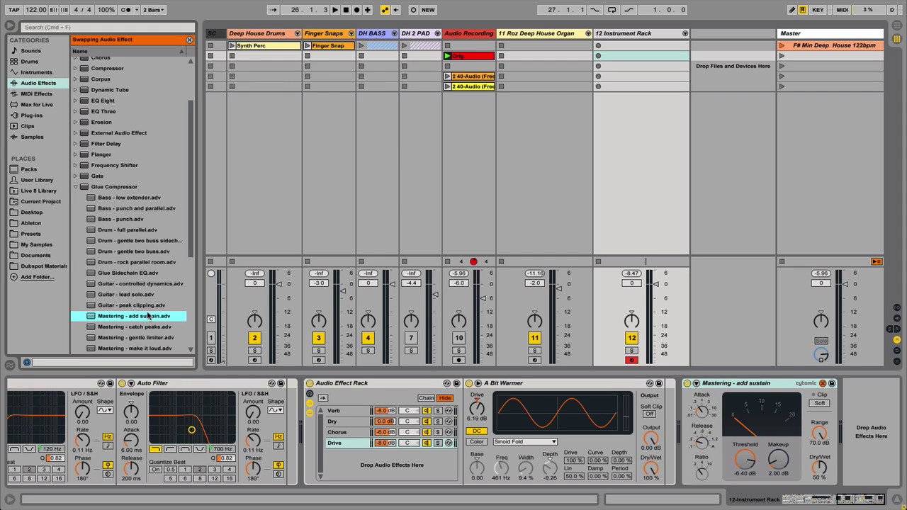
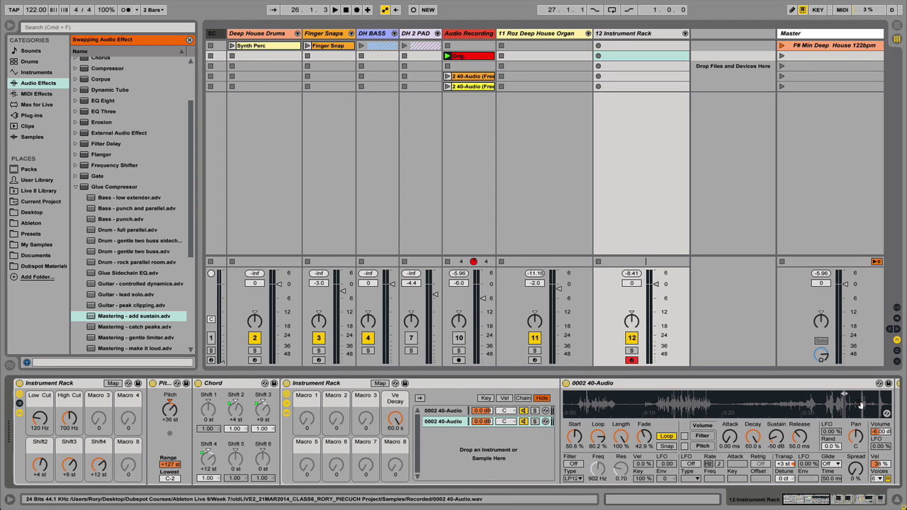
Step: Review the looped section of the 0002 40-Audio Simpler's waveform and the Utility device that follows it
{"action": "left_click_drag", "start_coordinate": [828, 413], "coordinate": [827, 445]}
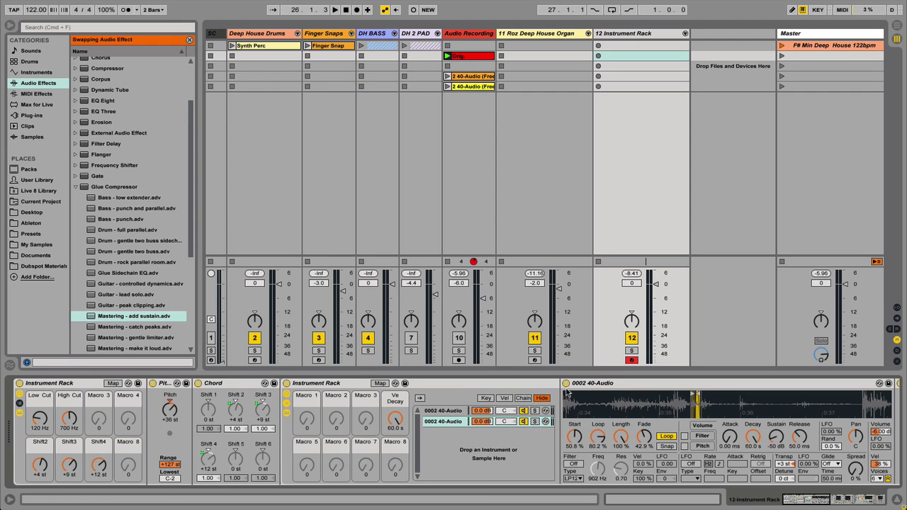
{"action": "left_click", "coordinate": [598, 384]}
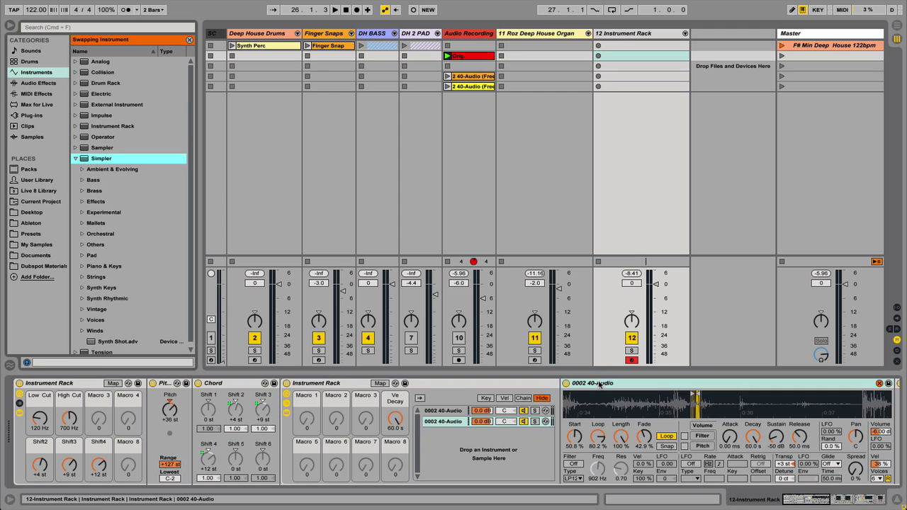
{"action": "left_click", "coordinate": [824, 499]}
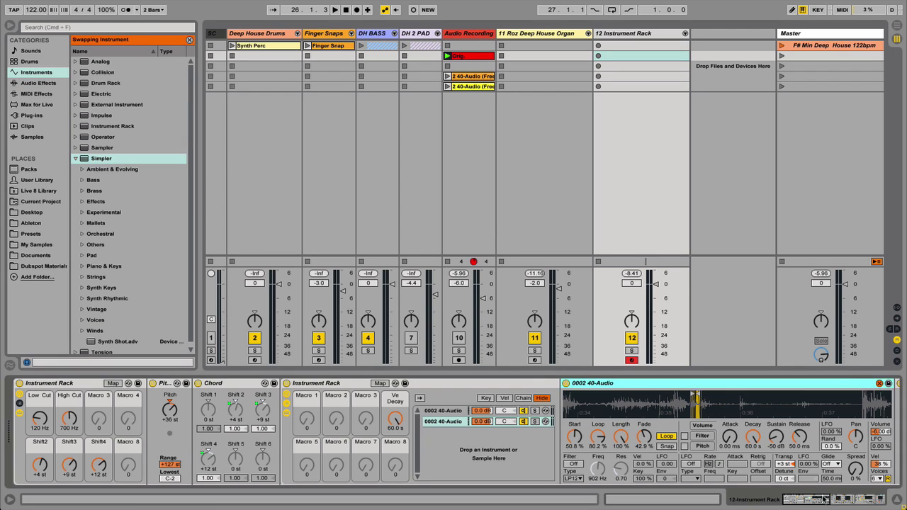
{"action": "left_click_drag", "start_coordinate": [825, 500], "coordinate": [833, 501]}
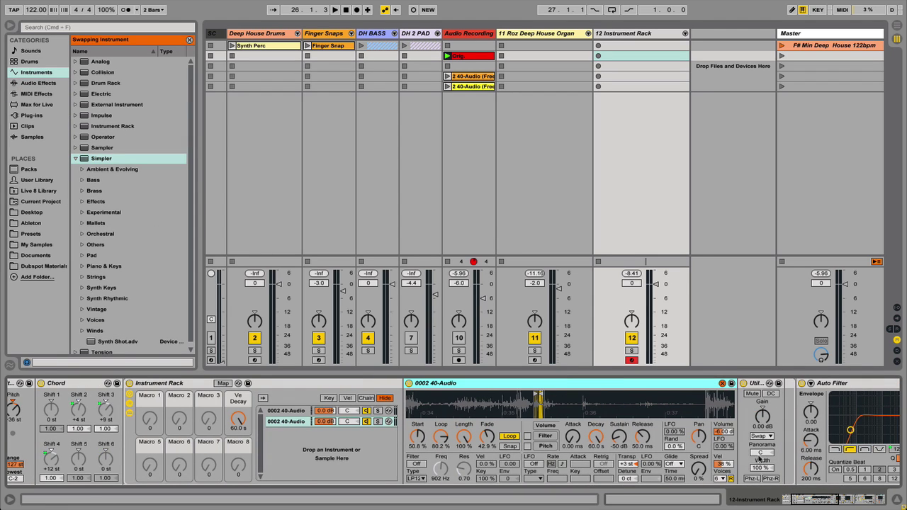
{"action": "left_click", "coordinate": [755, 384]}
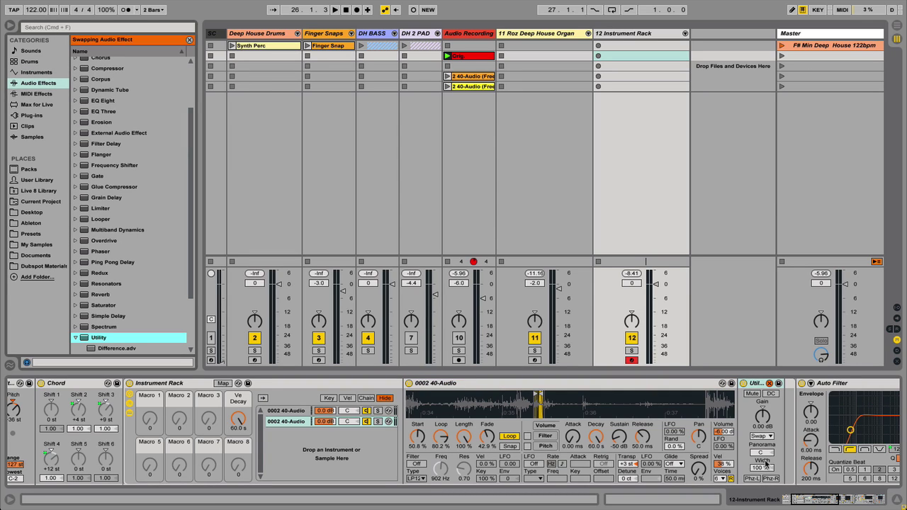
Step: Examine the Pitch device's transposition and the Chord device's shift settings at the start of the device chain
{"action": "left_click", "coordinate": [804, 499]}
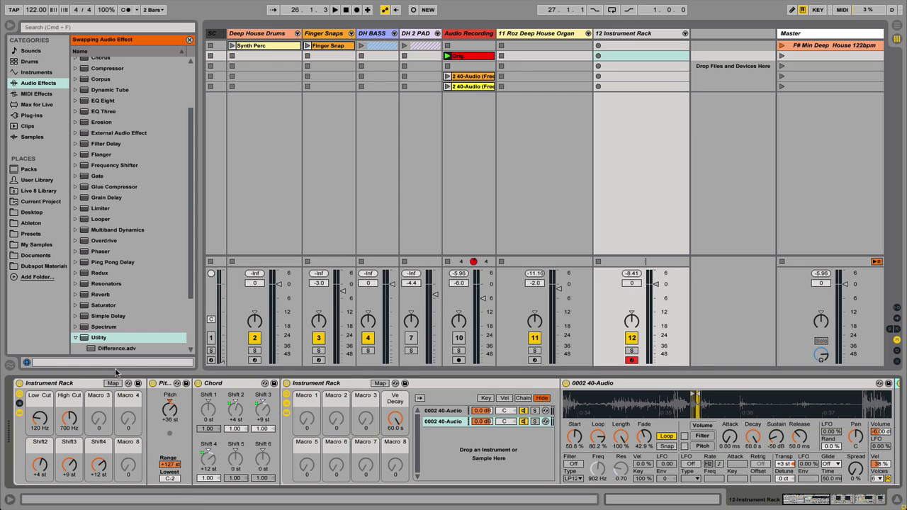
{"action": "left_click", "coordinate": [164, 385]}
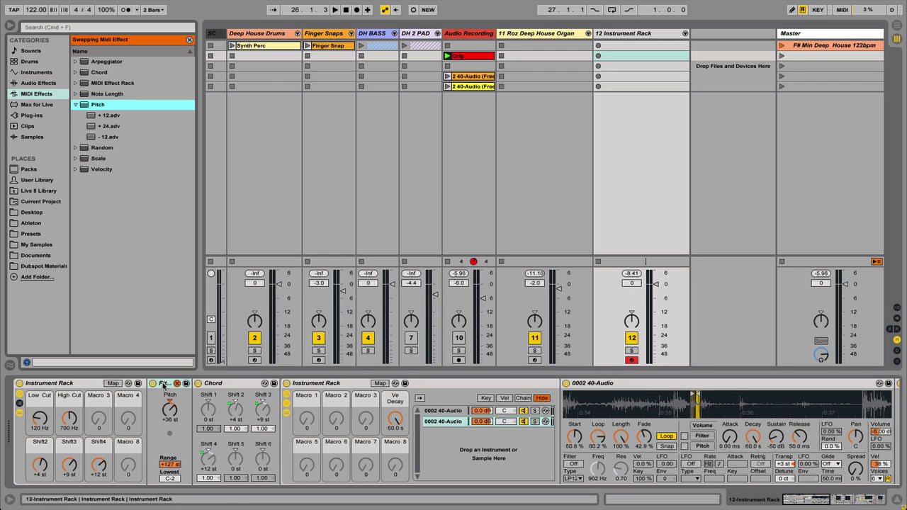
{"action": "left_click", "coordinate": [164, 385]}
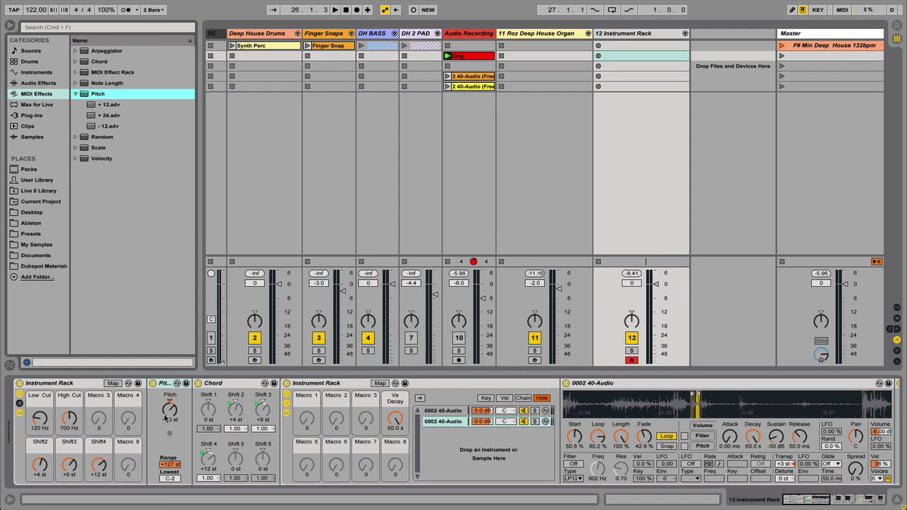
{"action": "left_click_drag", "start_coordinate": [165, 417], "coordinate": [170, 416]}
{"action": "left_click", "coordinate": [224, 388]}
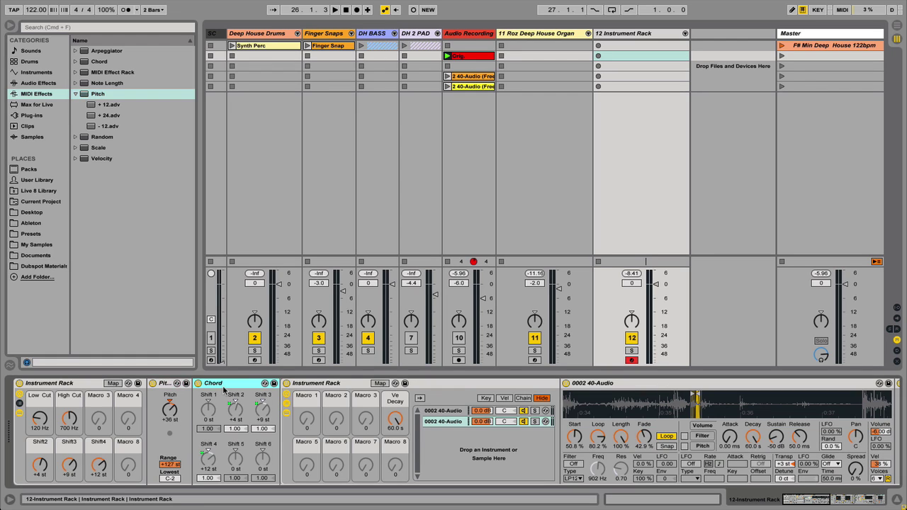
{"action": "left_click", "coordinate": [234, 423]}
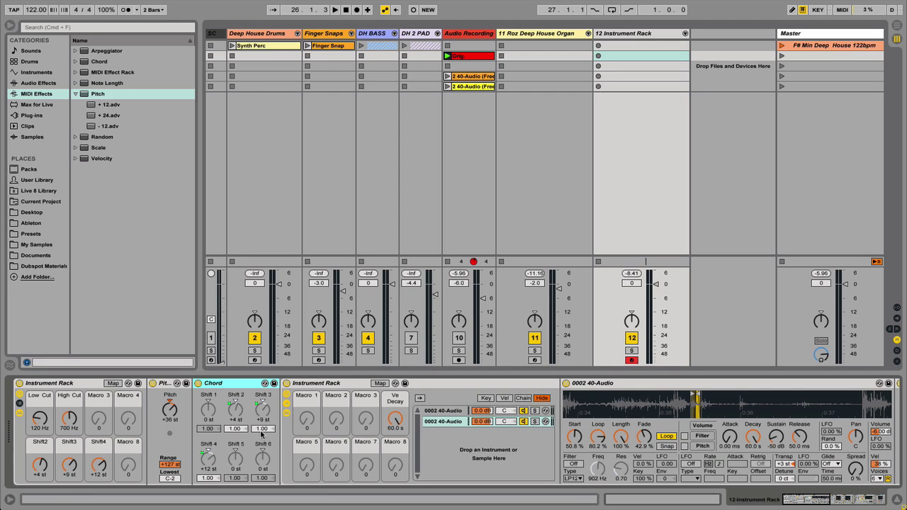
{"action": "left_click", "coordinate": [205, 473]}
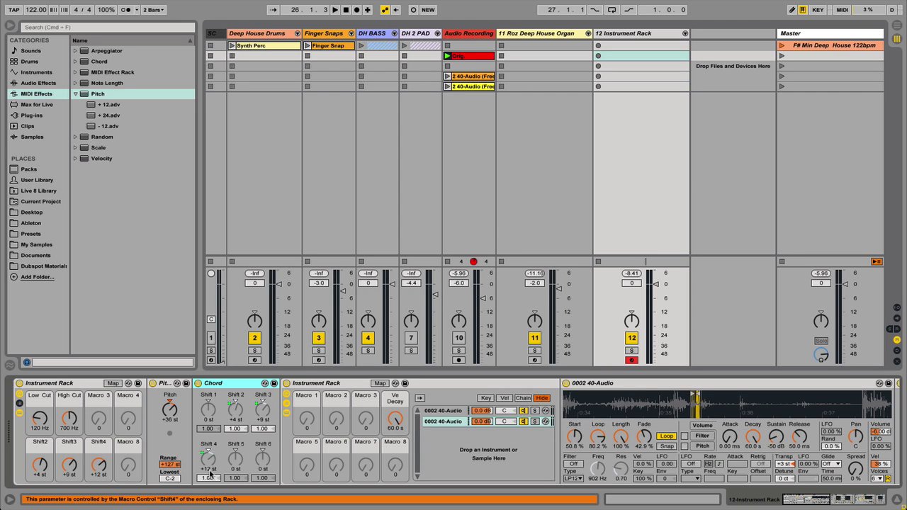
Step: Inspect the two Auto Filters placed before the Audio Effect Rack
{"action": "left_click_drag", "start_coordinate": [794, 504], "coordinate": [827, 504]}
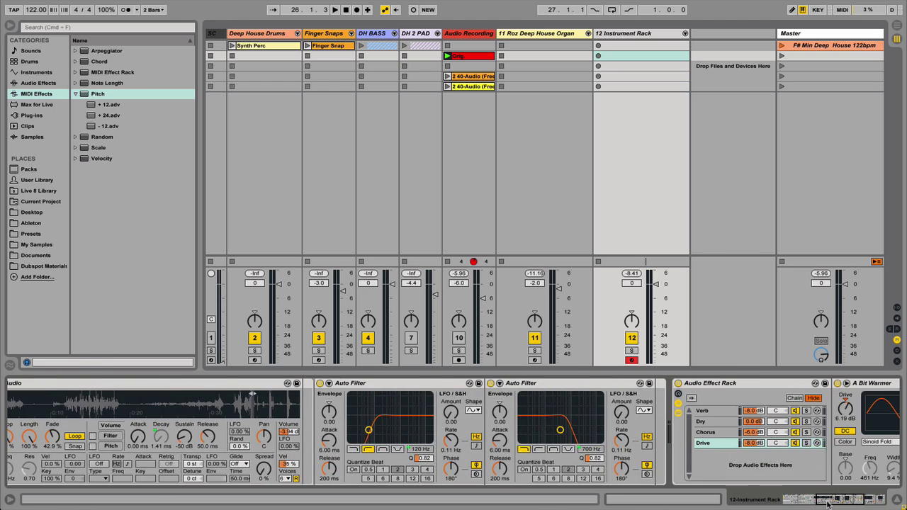
{"action": "left_click", "coordinate": [368, 382]}
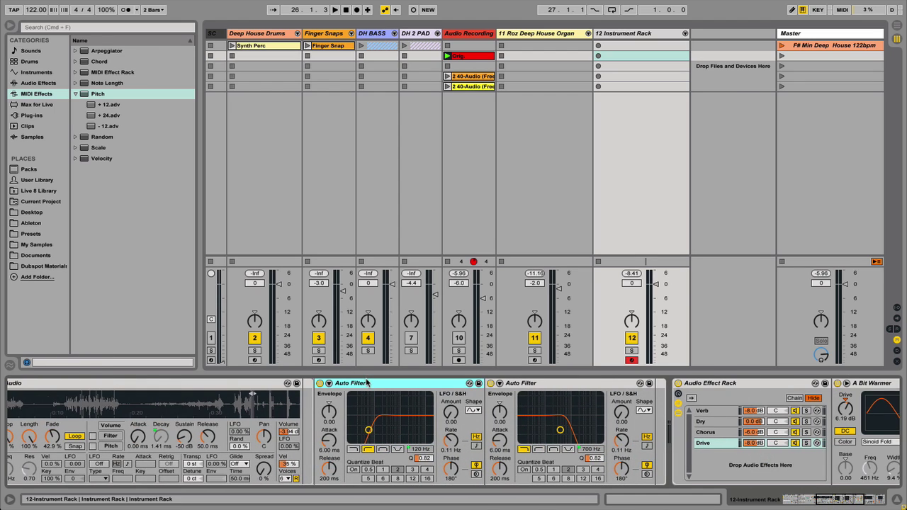
{"action": "left_click", "coordinate": [572, 385]}
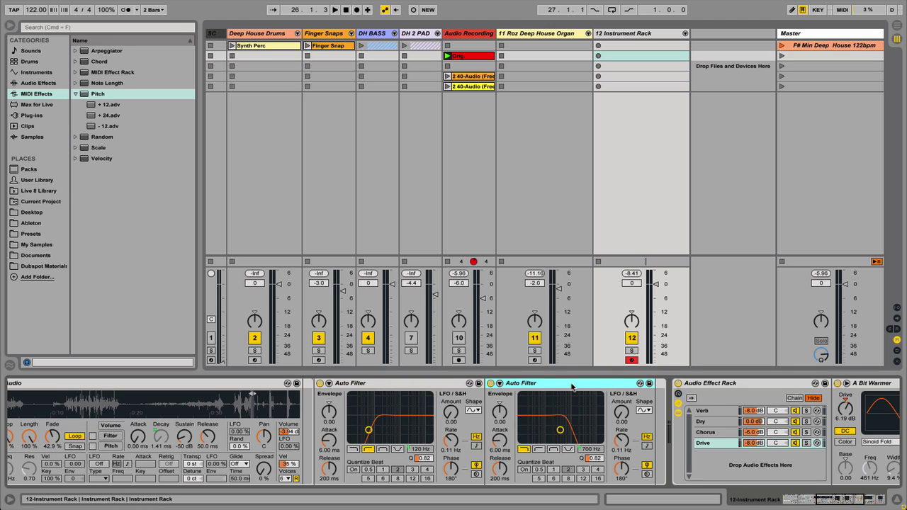
Step: Review the Audio Effect Rack's Verb, Dry, Chorus and Drive chains and the Mastering - add sustain compressor that follows the rack
{"action": "left_click_drag", "start_coordinate": [840, 504], "coordinate": [815, 504]}
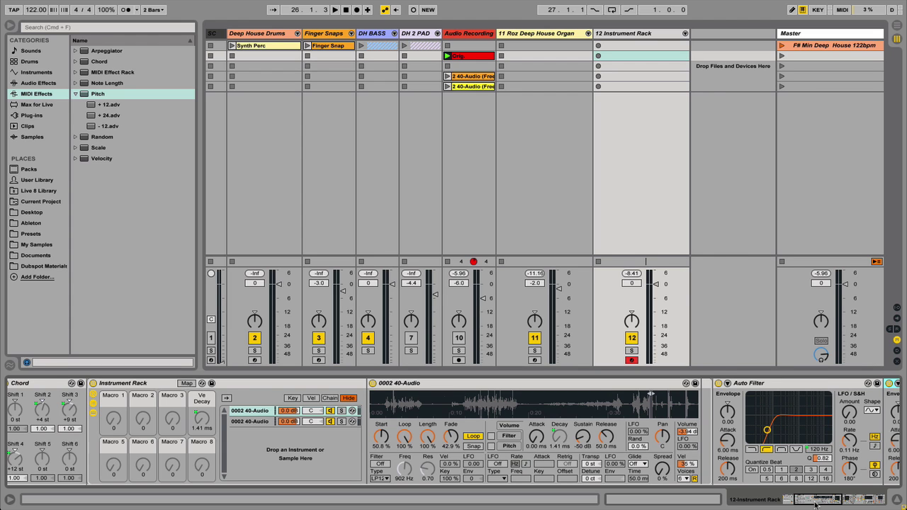
{"action": "left_click_drag", "start_coordinate": [815, 505], "coordinate": [863, 503]}
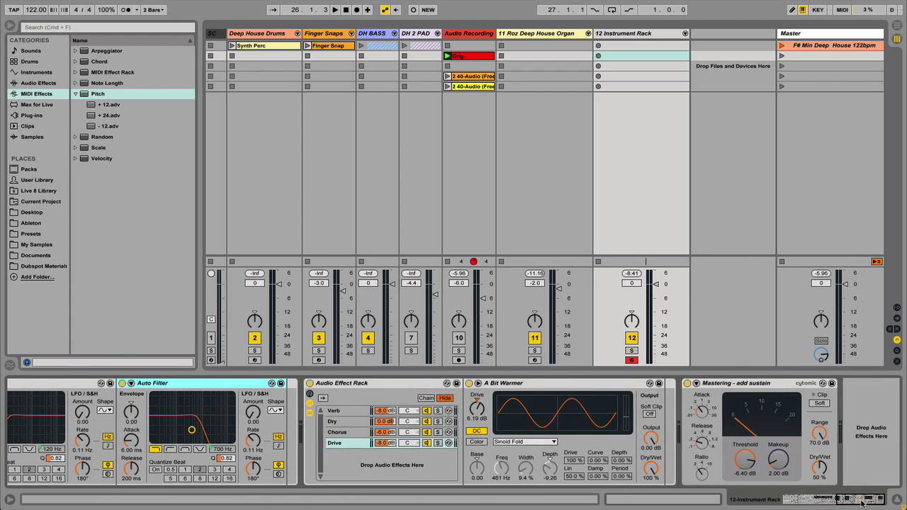
{"action": "left_click", "coordinate": [360, 386]}
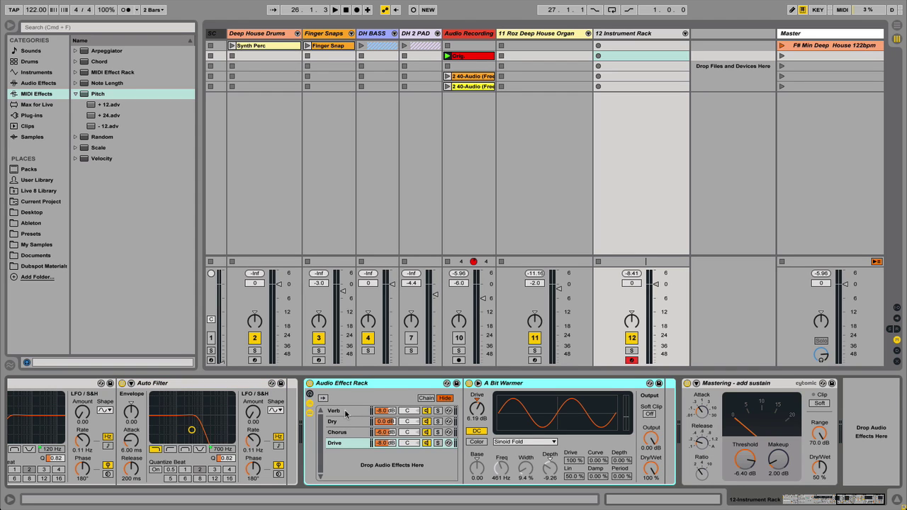
{"action": "left_click", "coordinate": [345, 413]}
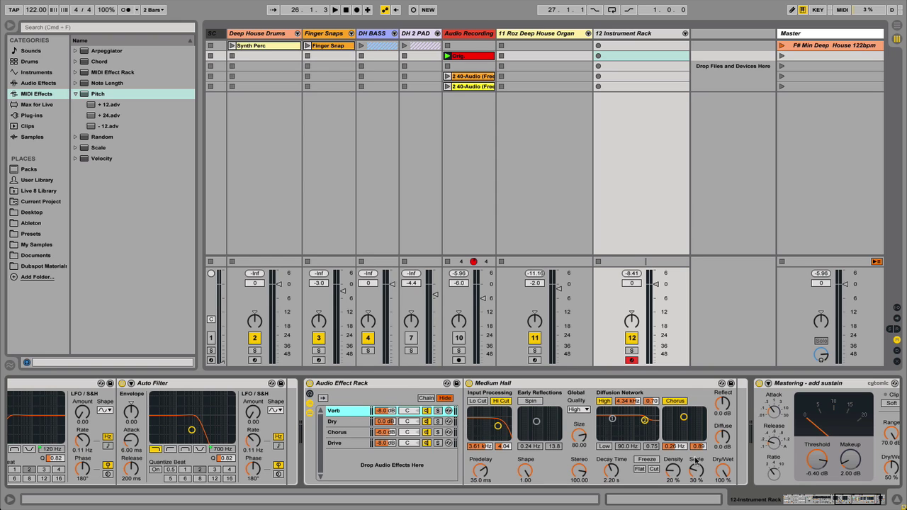
{"action": "left_click", "coordinate": [350, 422]}
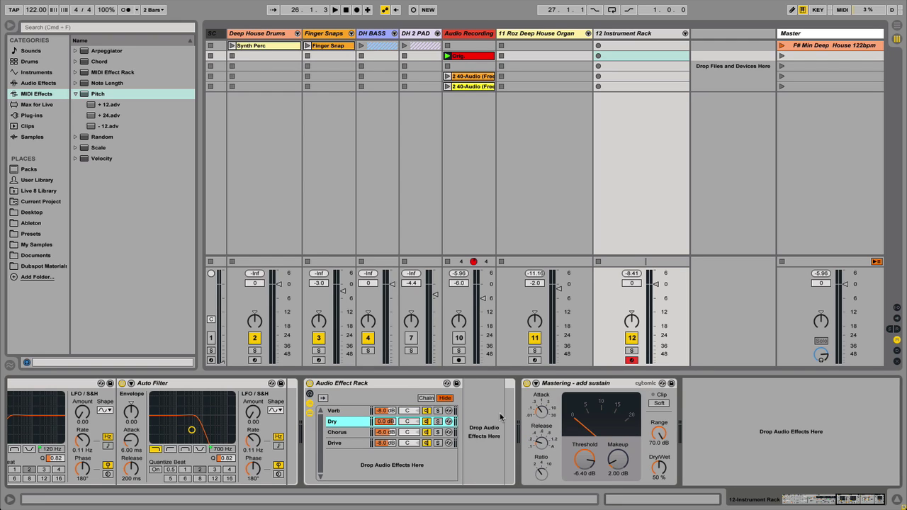
{"action": "left_click", "coordinate": [330, 433]}
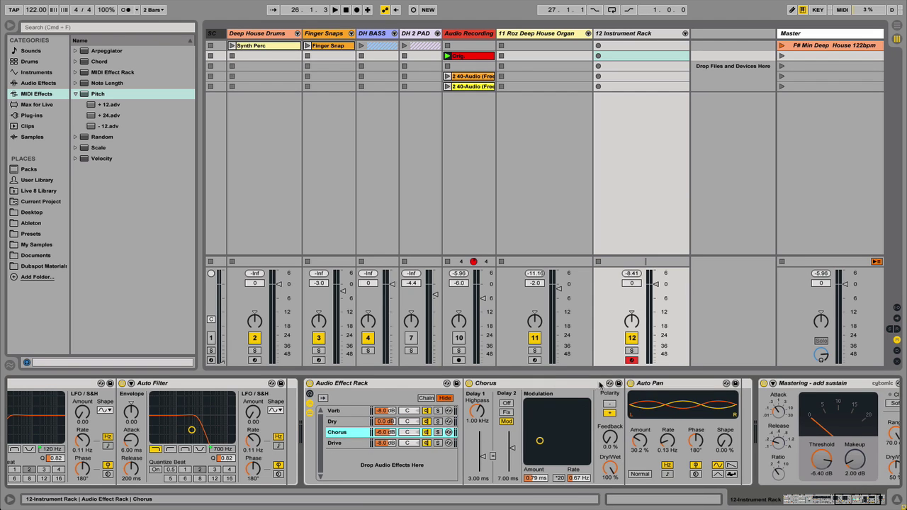
{"action": "left_click", "coordinate": [357, 444]}
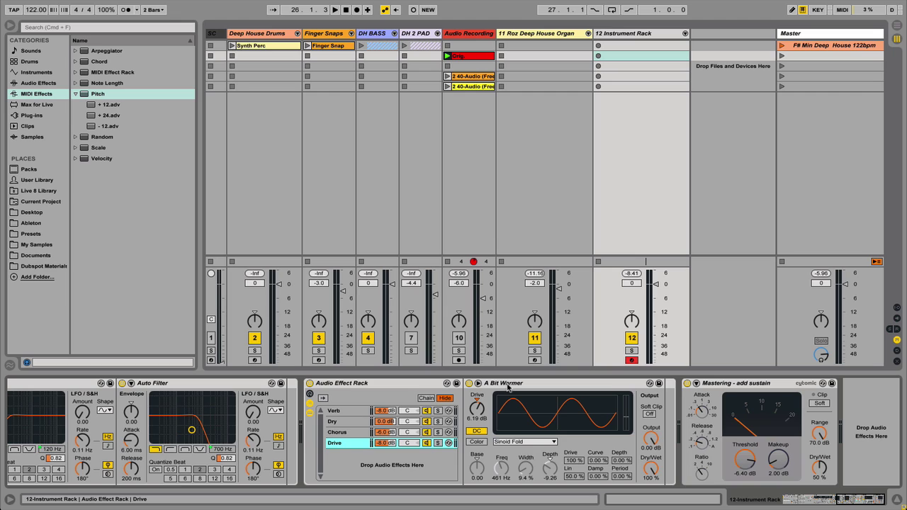
{"action": "left_click", "coordinate": [726, 385]}
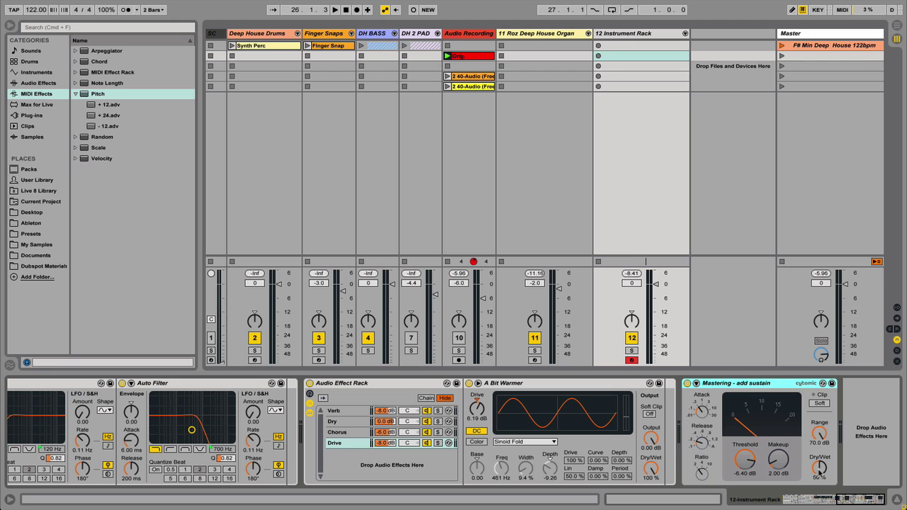
Step: Raise the Ve Decay macro on the outer Instrument Rack to 60.0 s
{"action": "left_click_drag", "start_coordinate": [856, 503], "coordinate": [799, 503]}
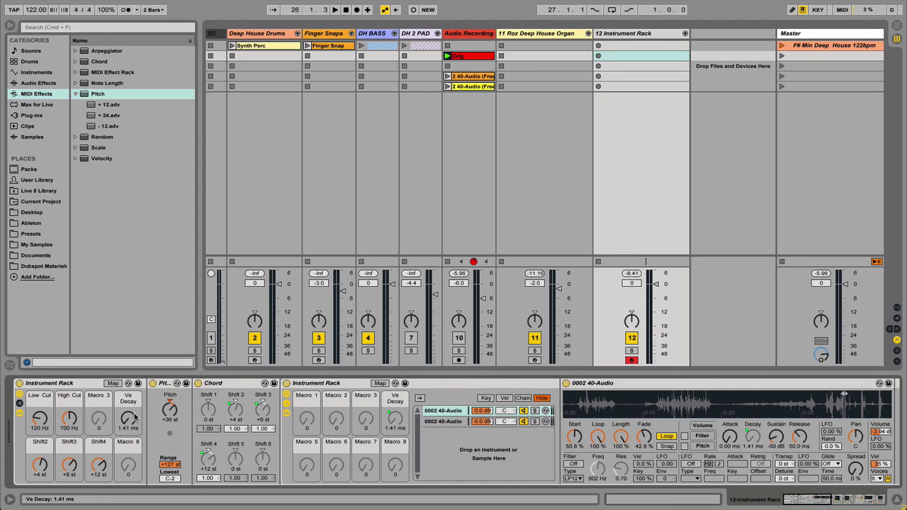
{"action": "left_click_drag", "start_coordinate": [136, 420], "coordinate": [134, 402]}
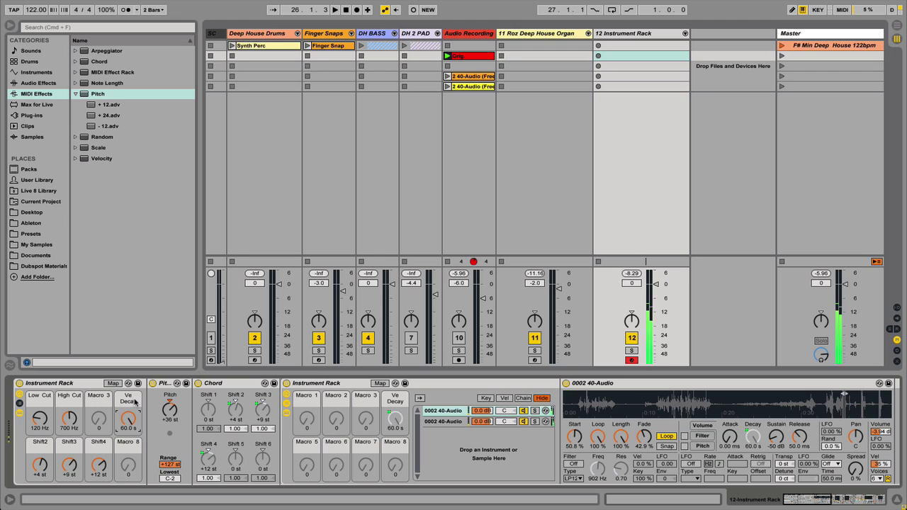